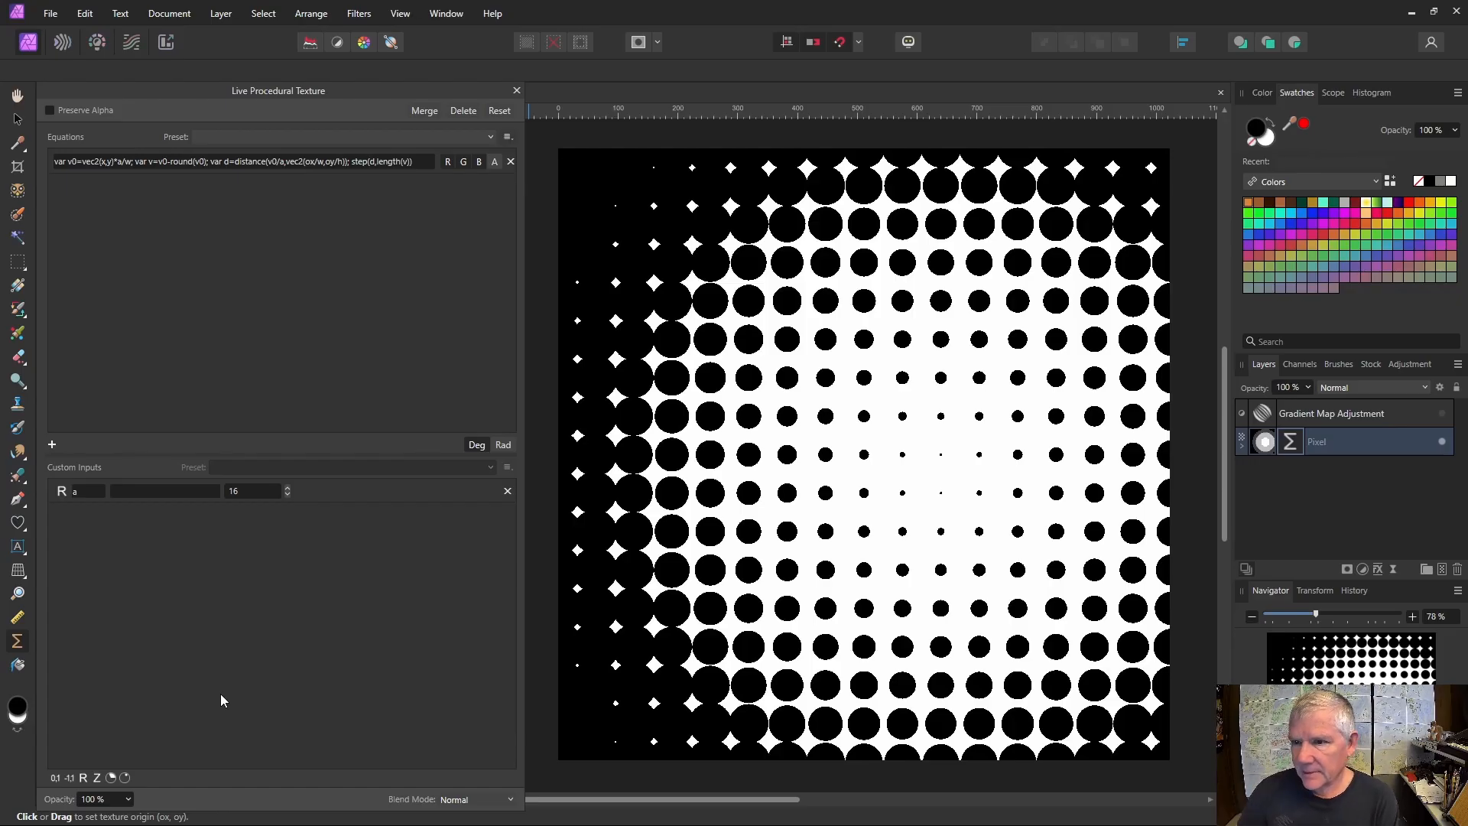
- Move the procedural texture's origin upward on the halftone dot pattern
left_click_drag(900, 483, 891, 352)
- Create a new document from the XGA preset with the page height set to 1024 px
left_click(50, 13)
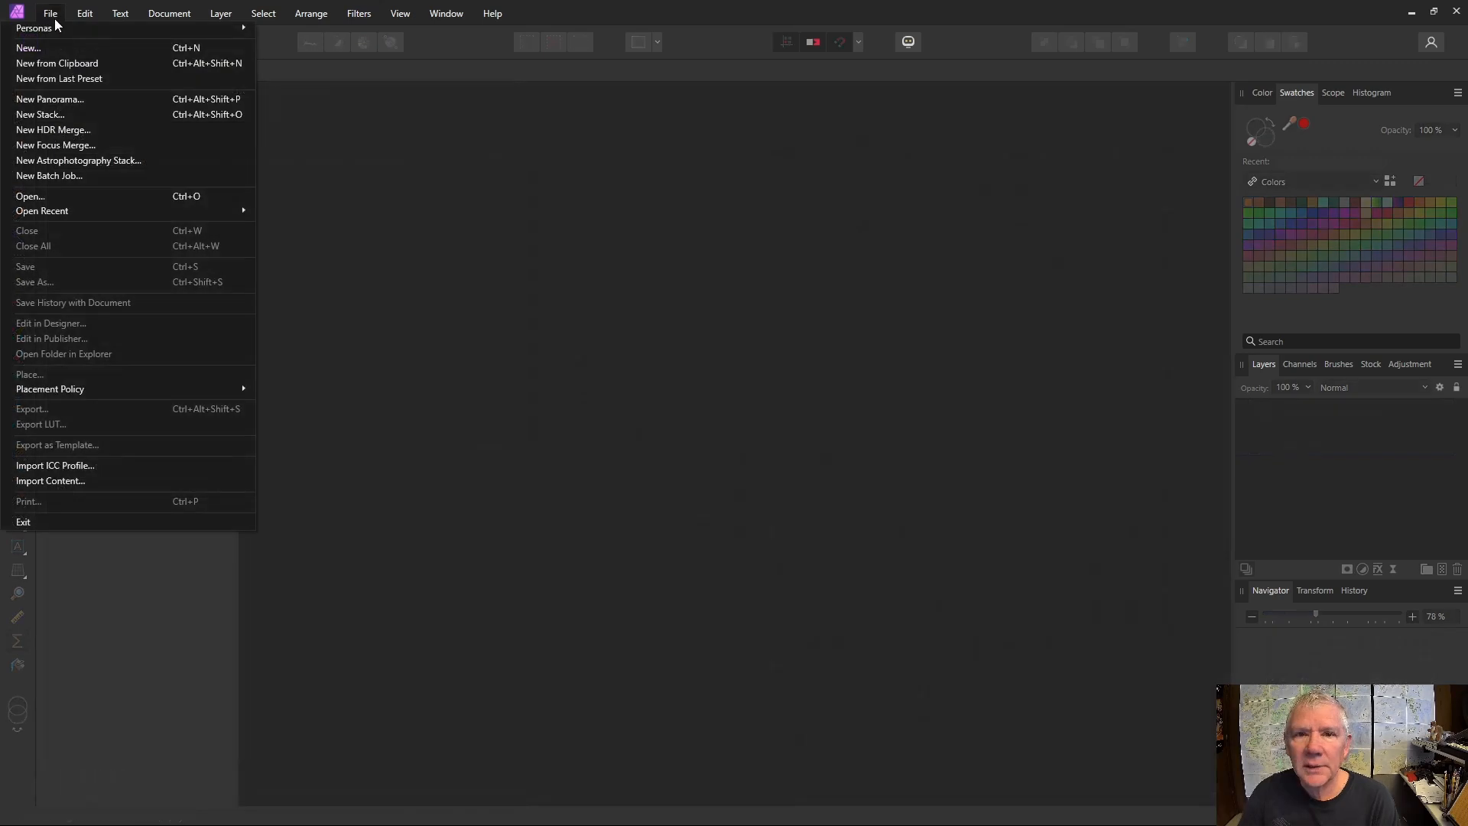
left_click(53, 46)
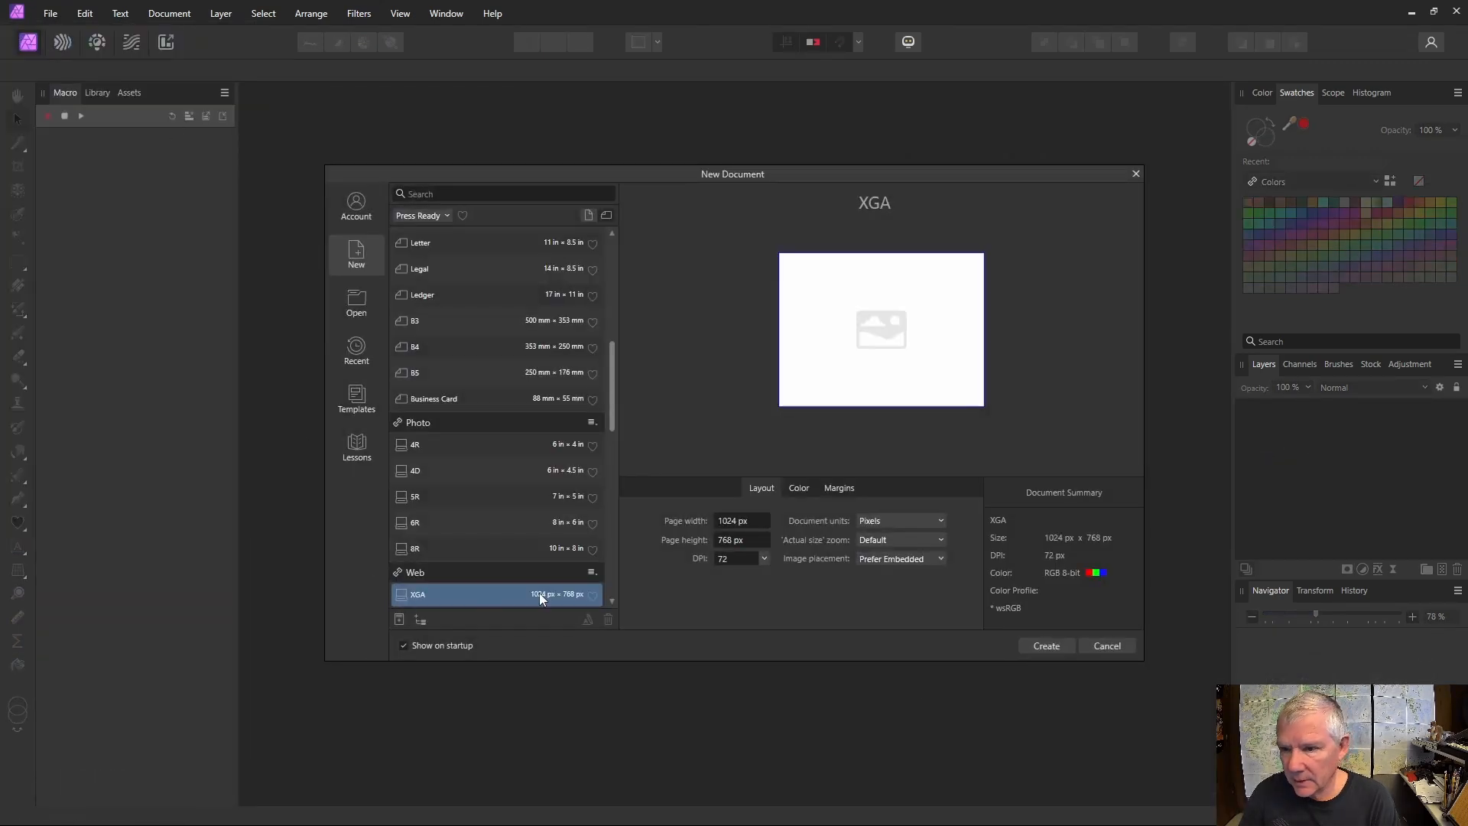
left_click(734, 540)
type("1024")
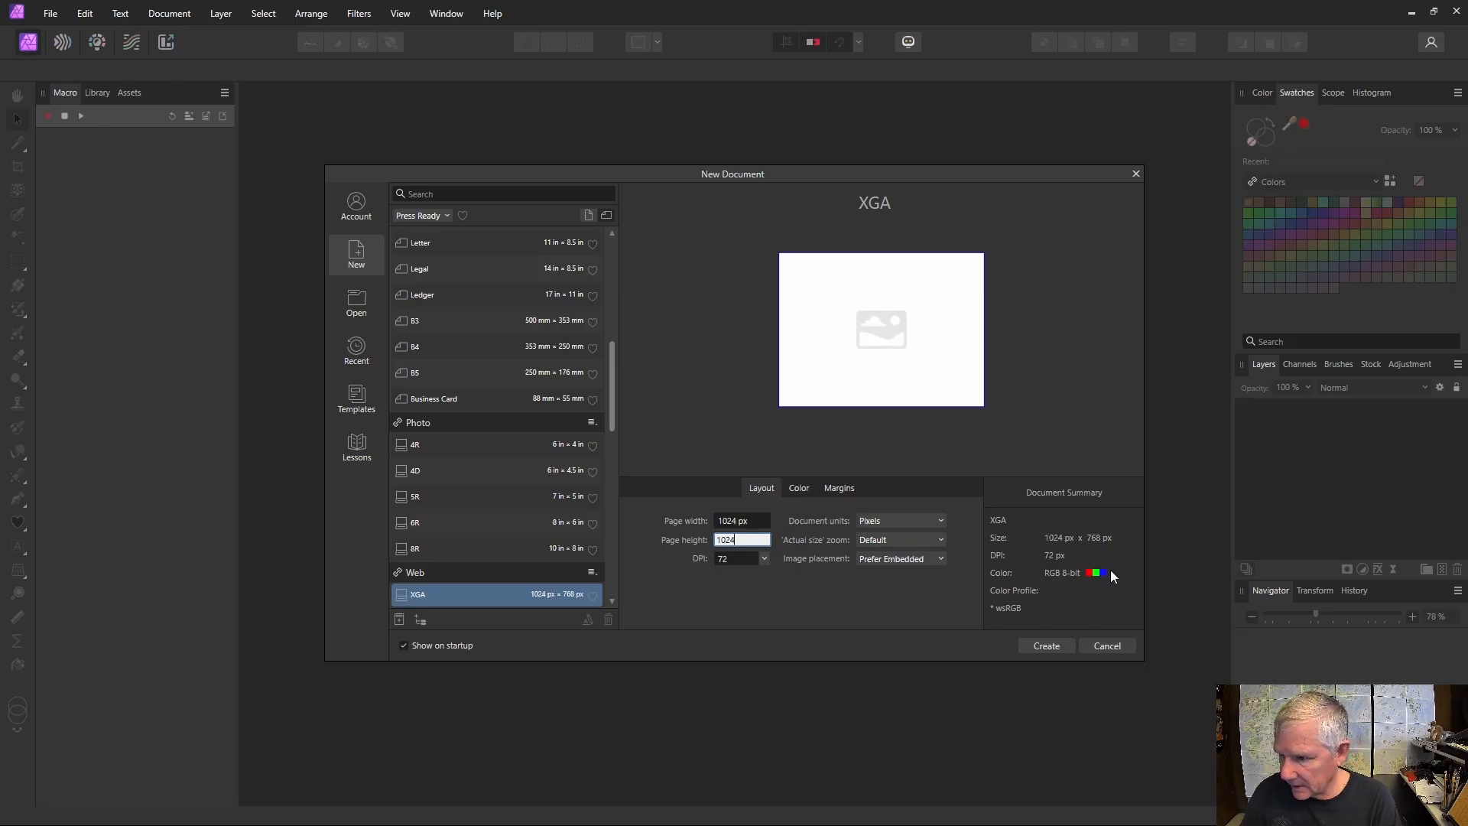
left_click(1052, 647)
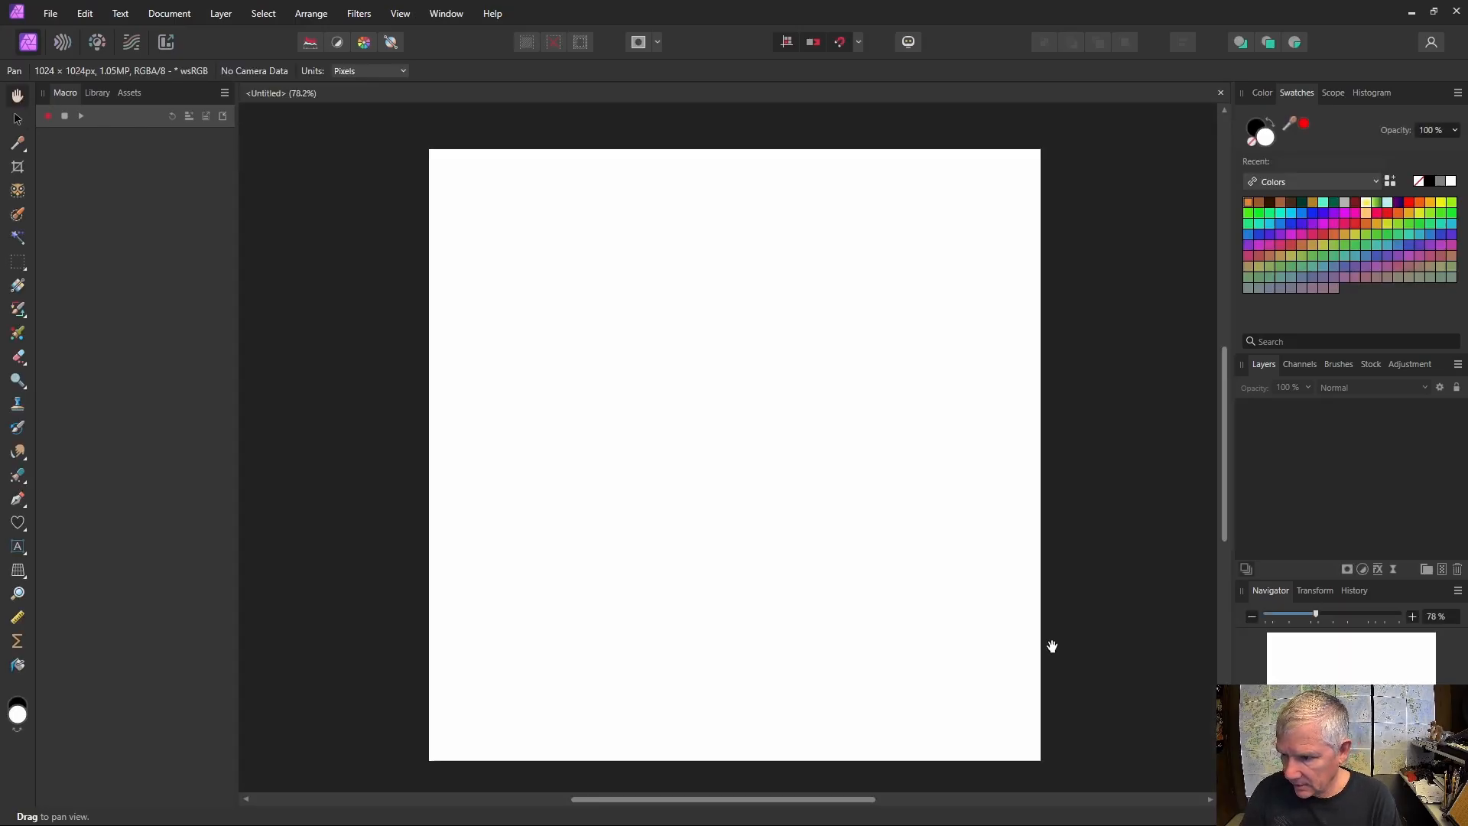
- Flood fill the blank canvas with black
left_click(15, 707)
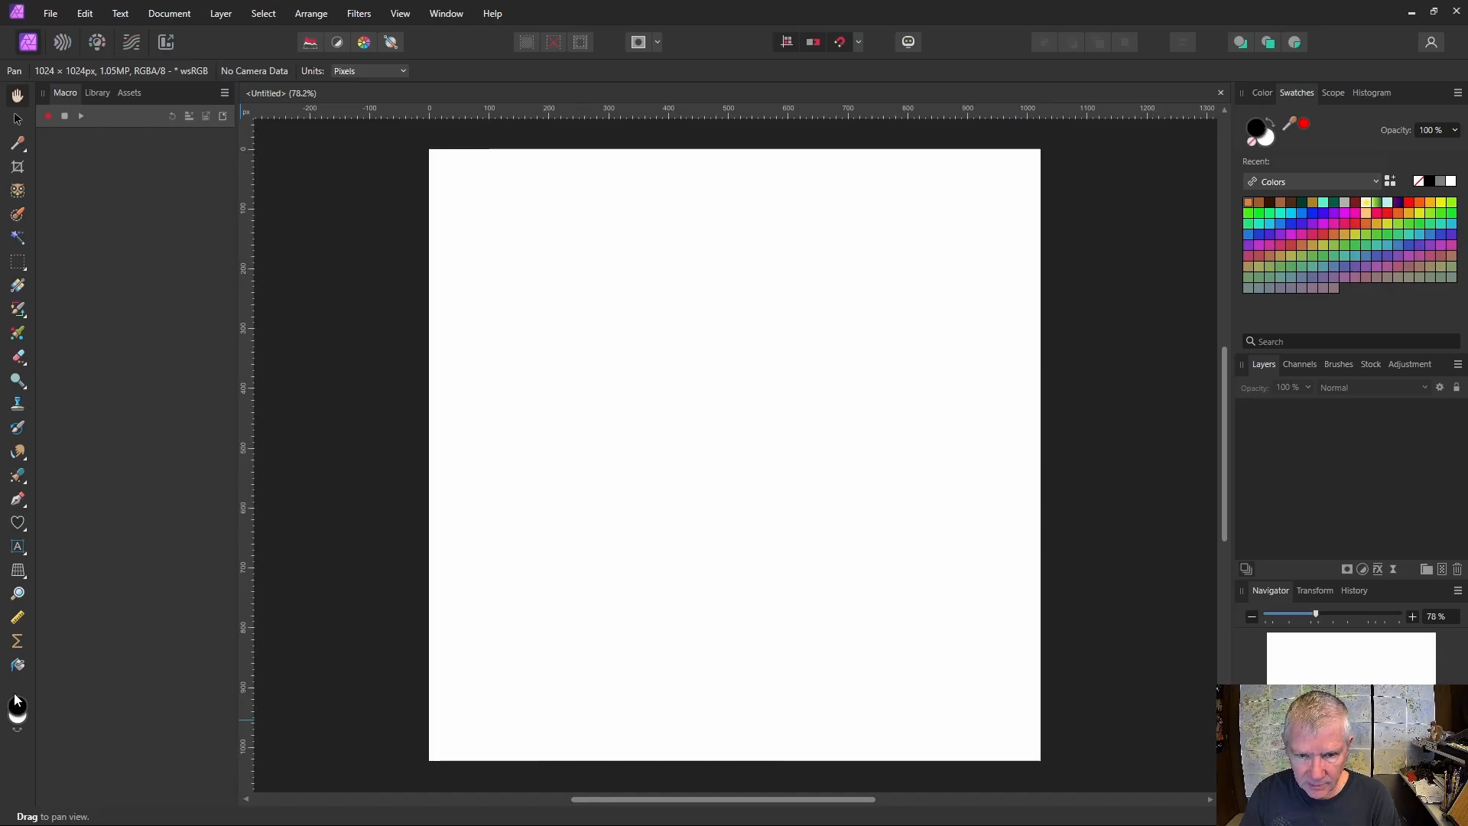
left_click(16, 665)
left_click(597, 567)
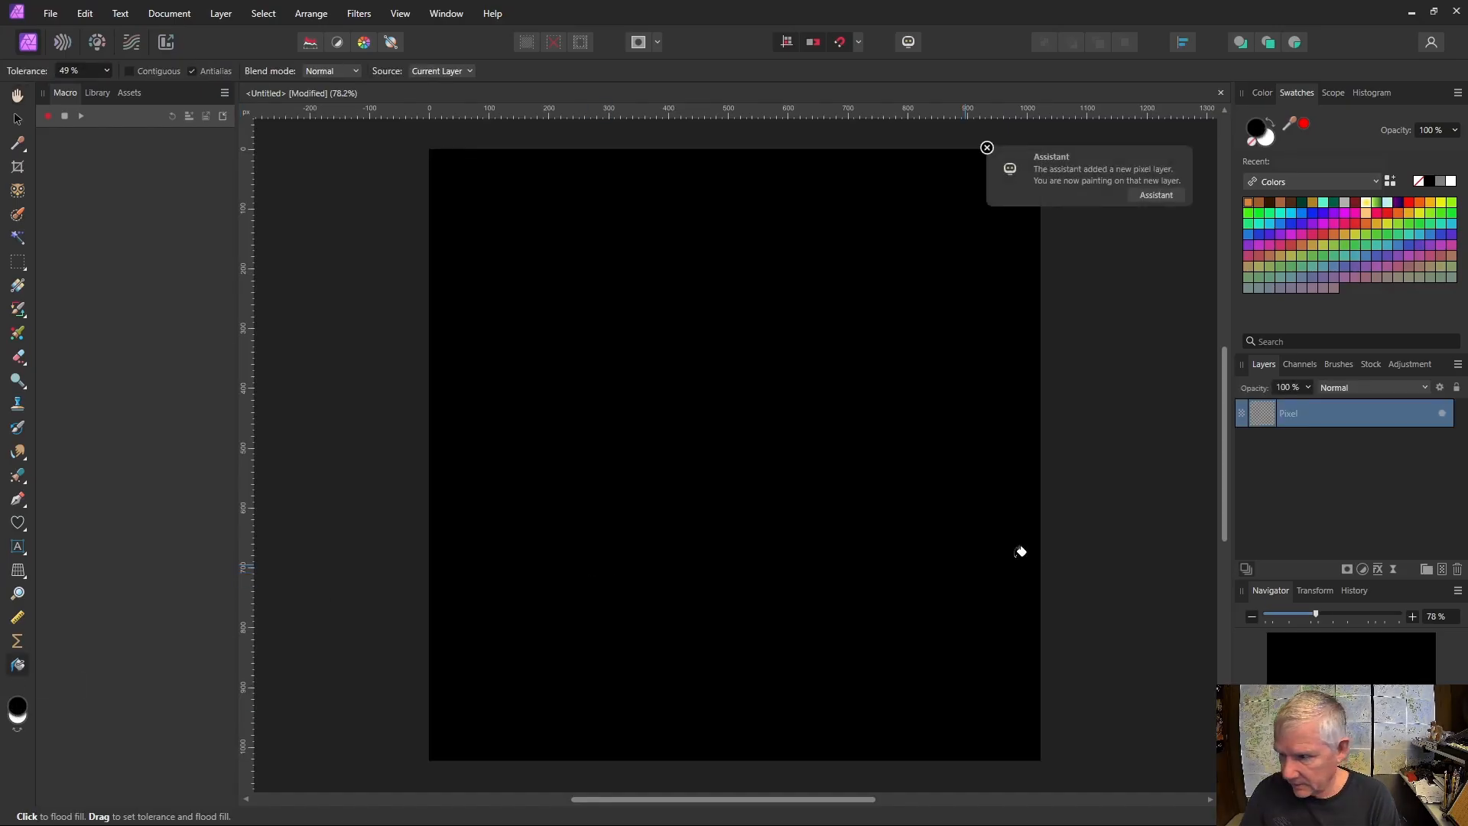
- Add a live Procedural Texture filter to the black pixel layer, with one equation applied to the red, green and blue channels
left_click(16, 120)
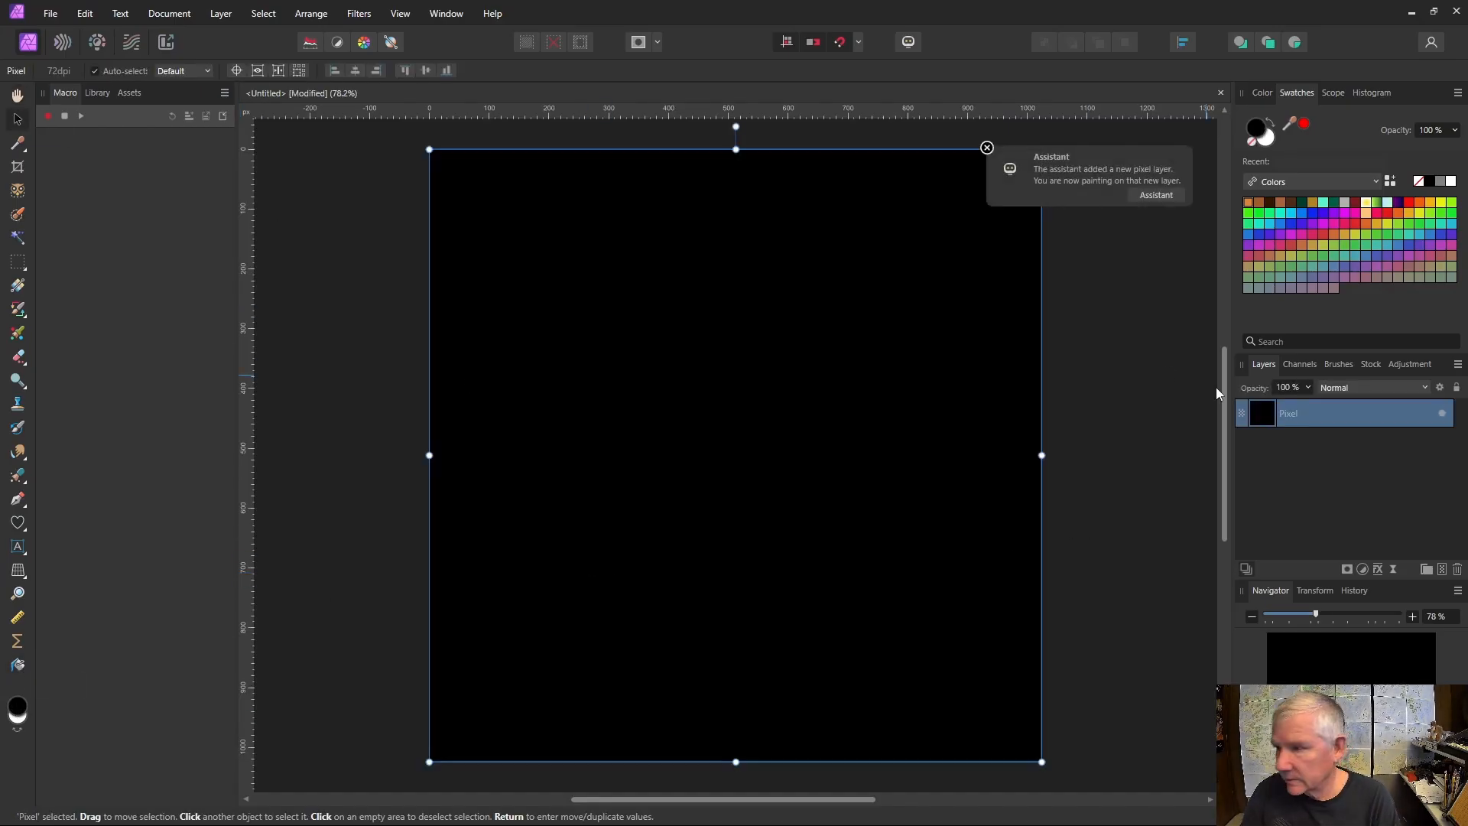
left_click(1392, 569)
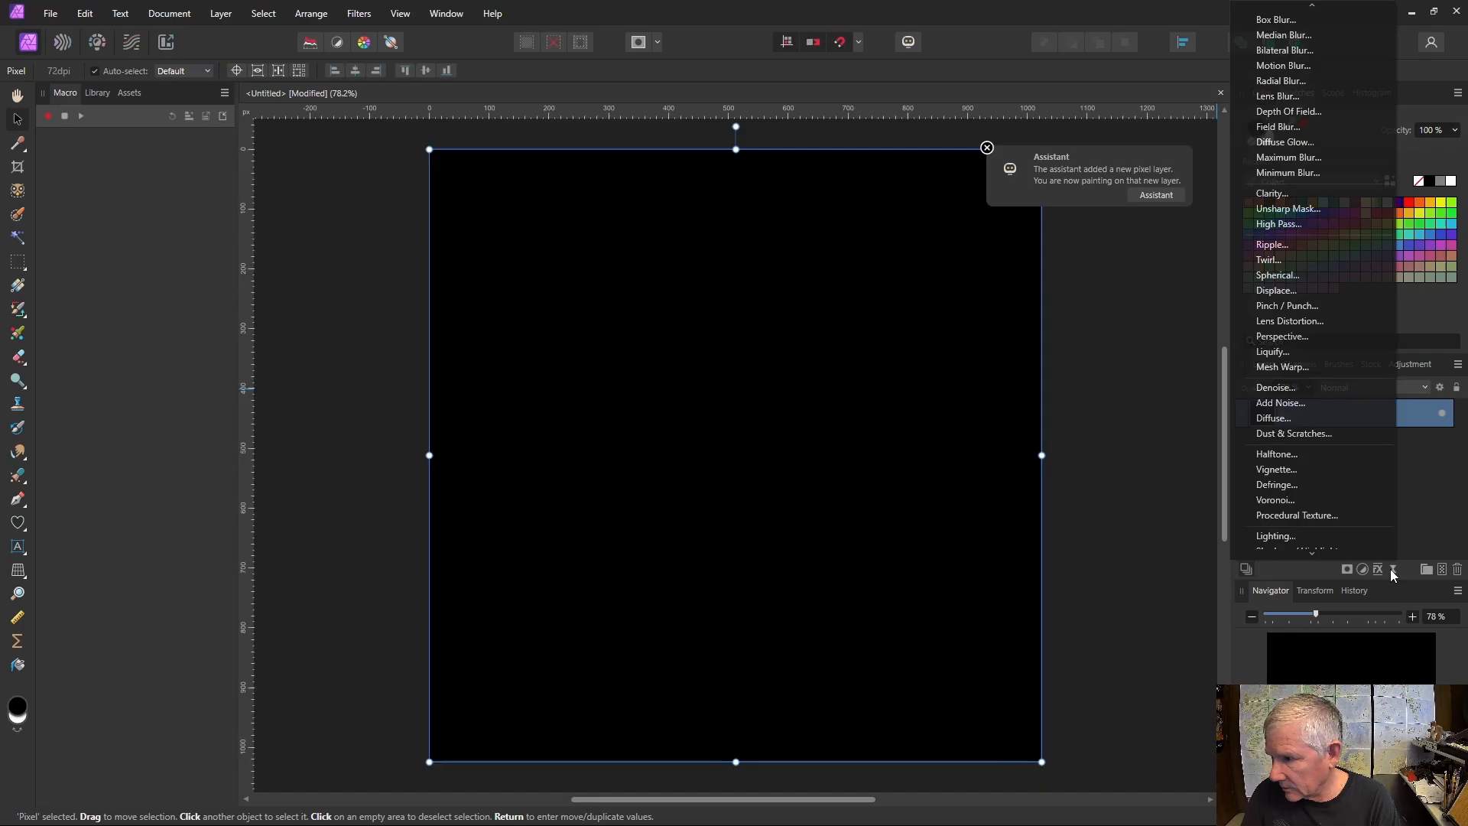
left_click(1318, 510)
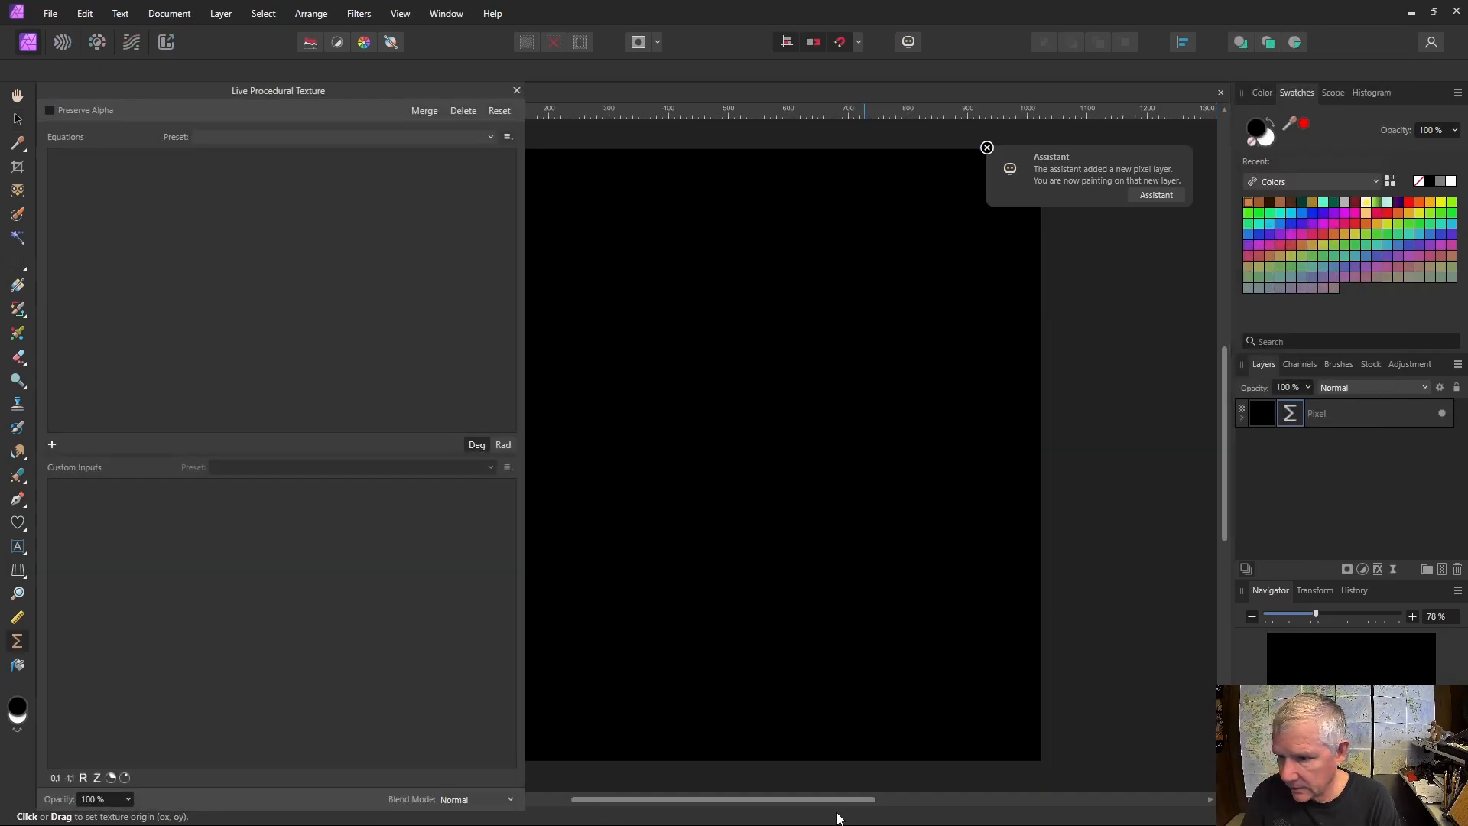
left_click_drag(832, 803, 762, 803)
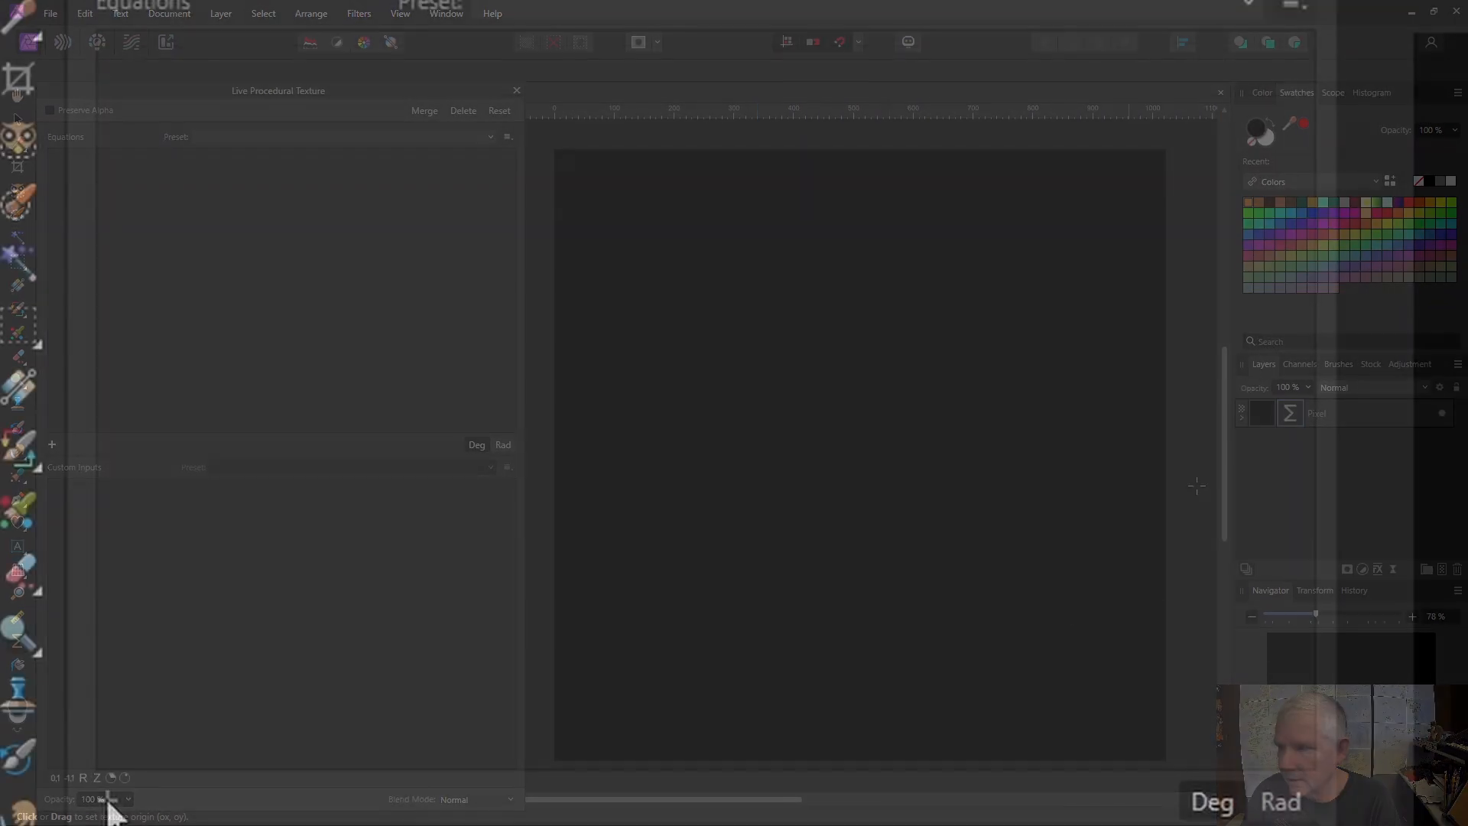
left_click(52, 445)
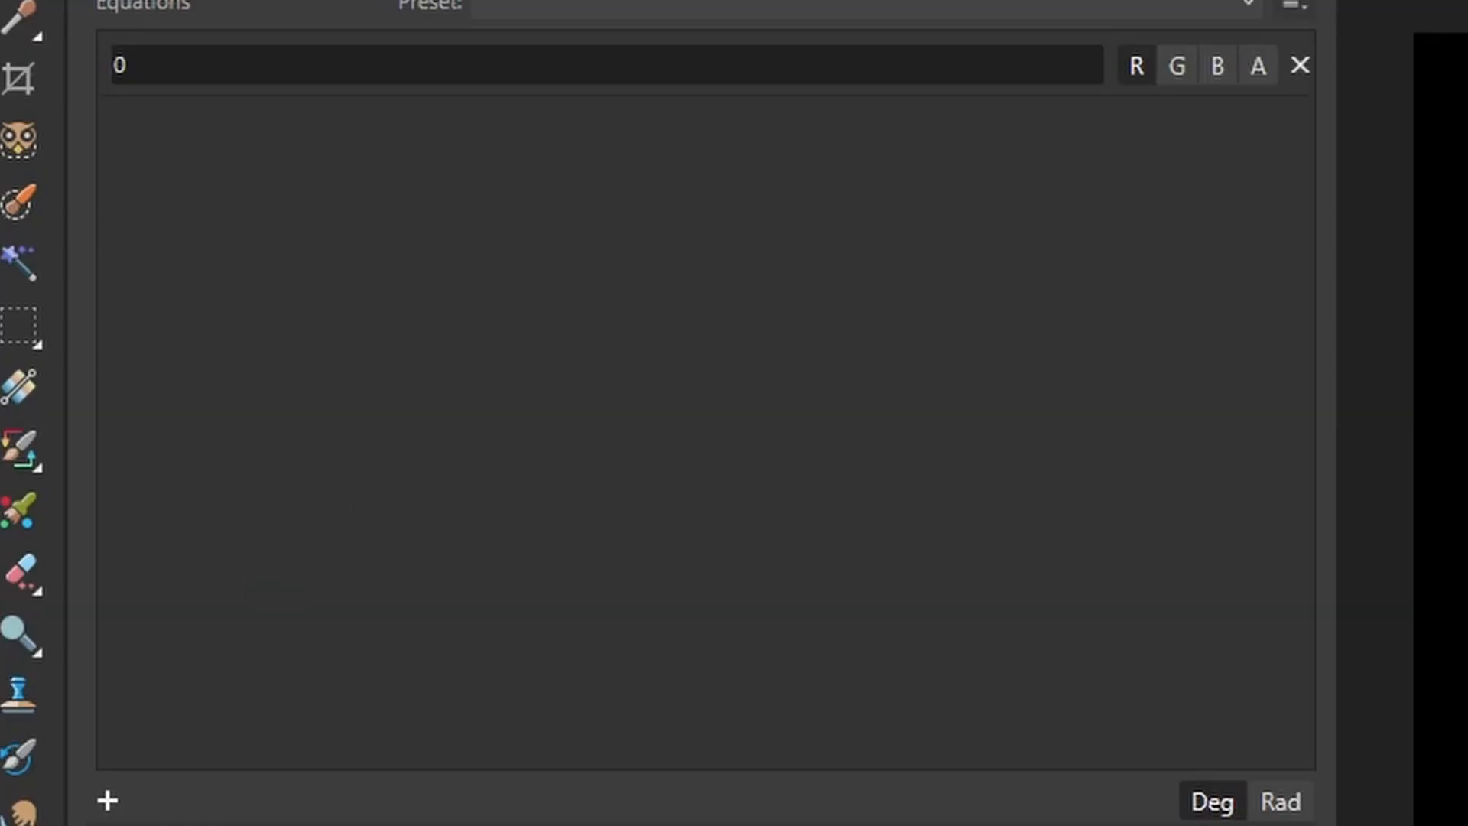
left_click(1175, 61)
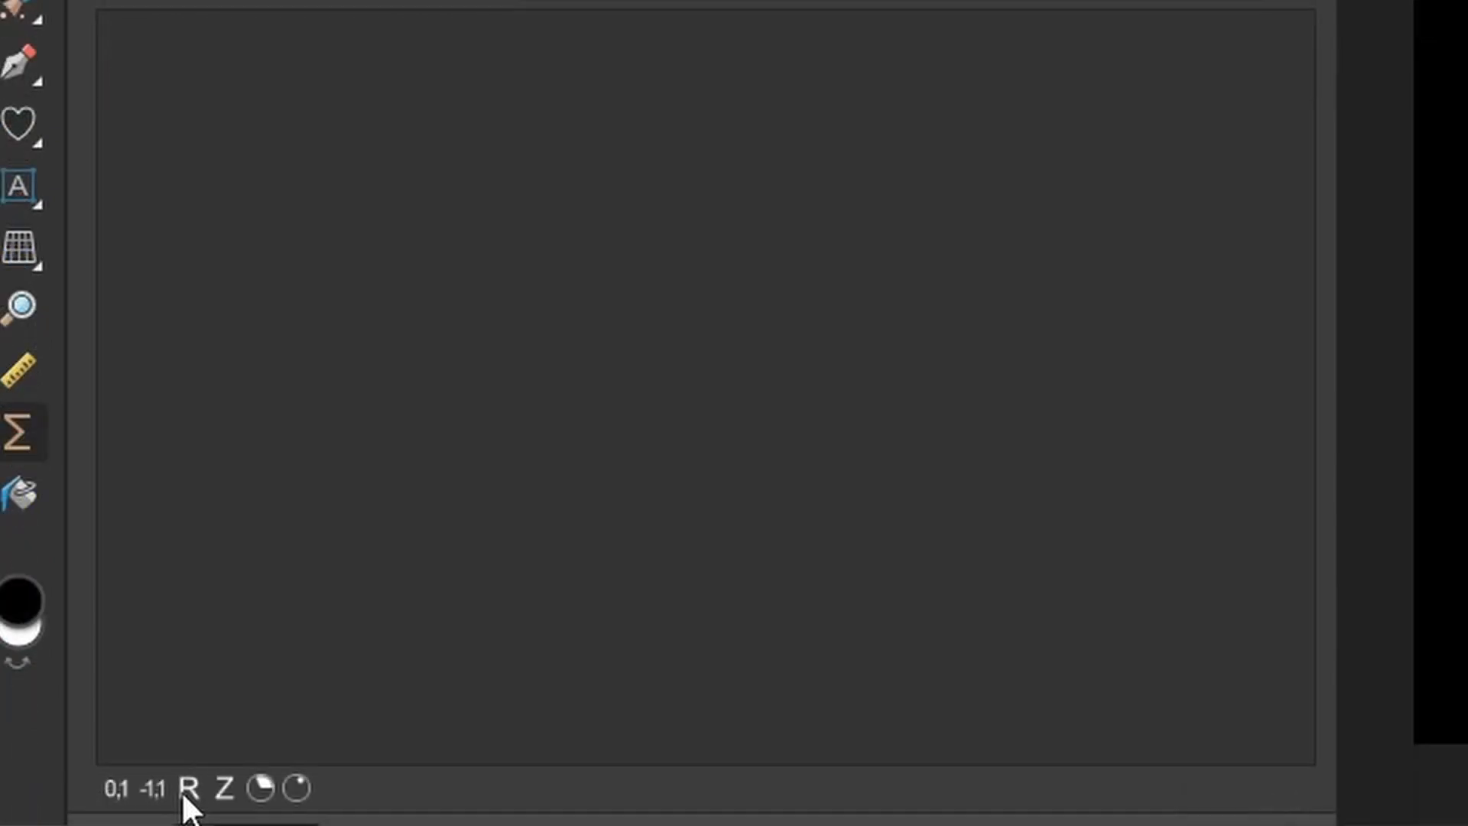
- Add a real-number custom input a with the description Scale and set its value to 1
left_click(187, 790)
left_click(288, 47)
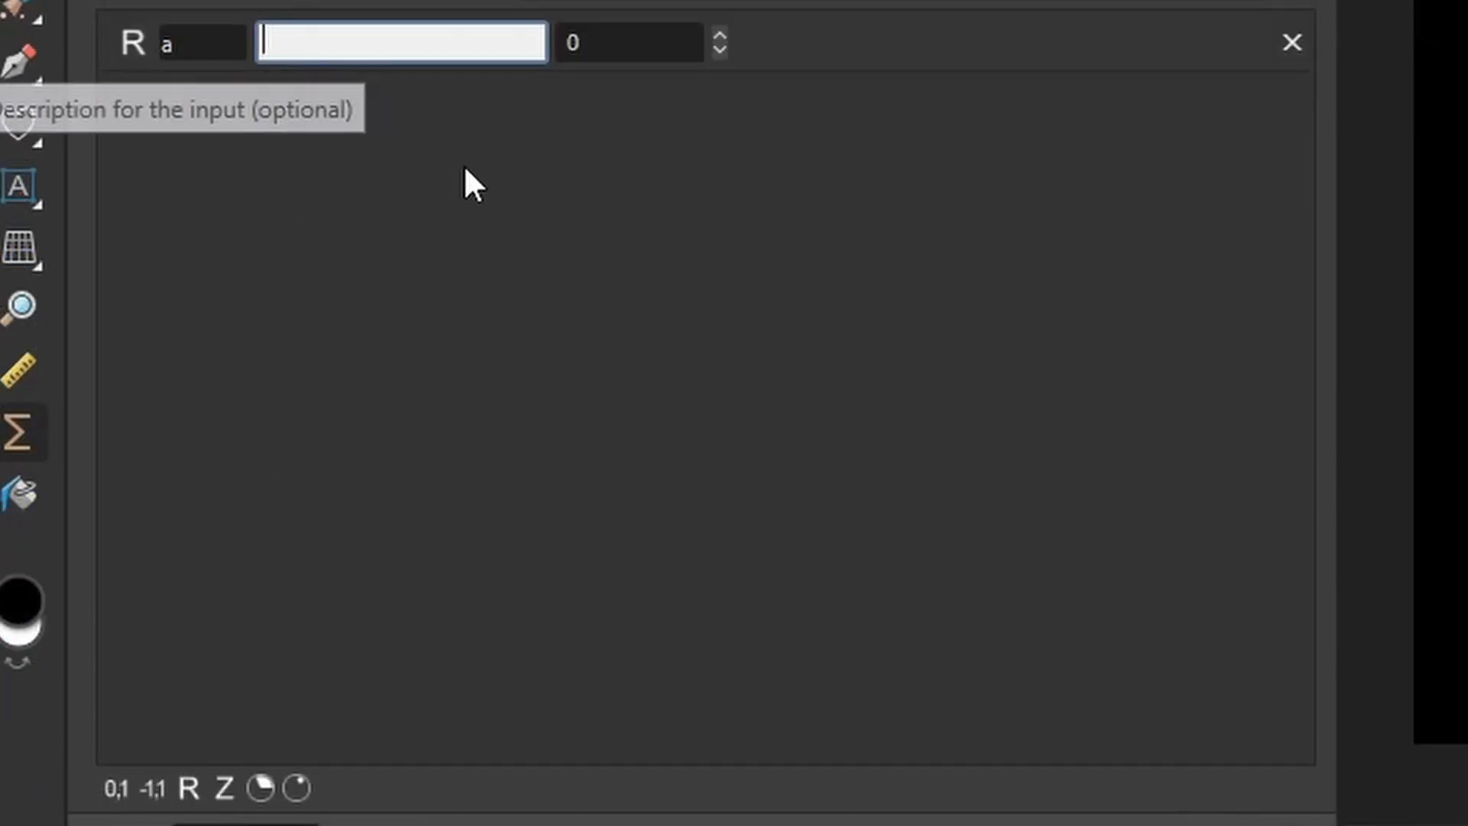
type("Scale")
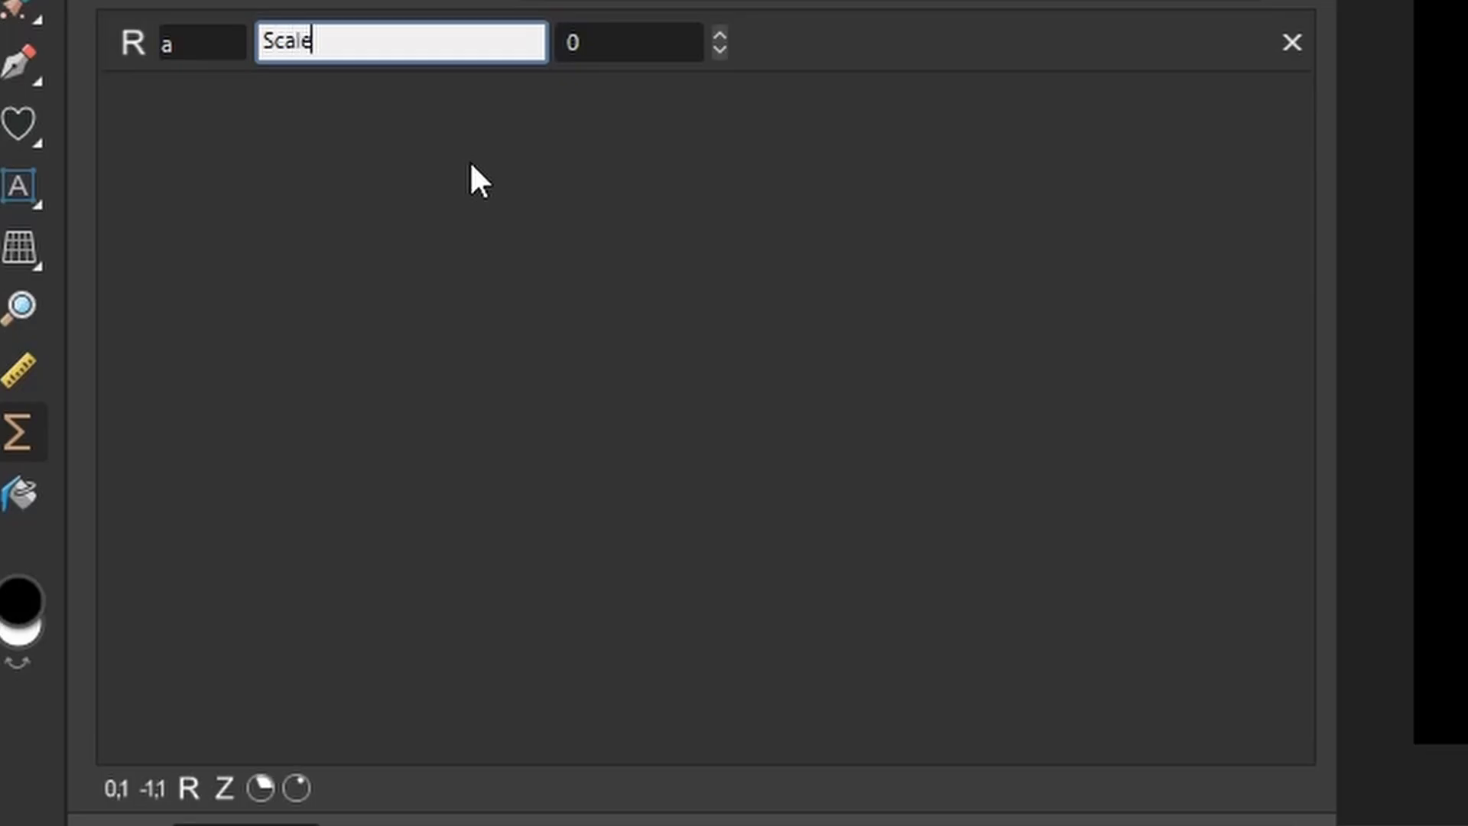
left_click(718, 33)
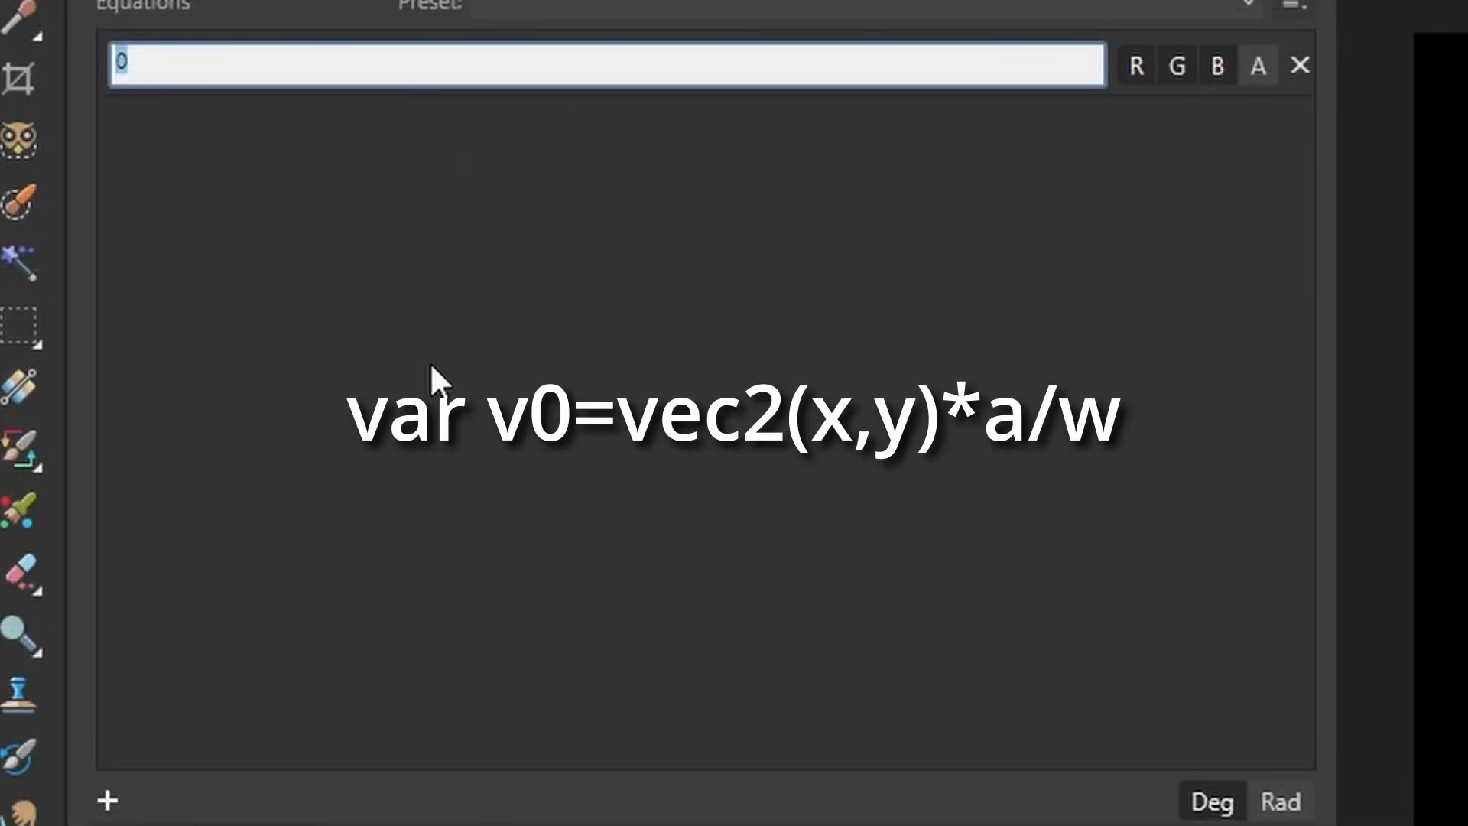
- Enter the equation var v0=vec2(x,y)*a/w for the procedural texture
type("var v0=vec2")
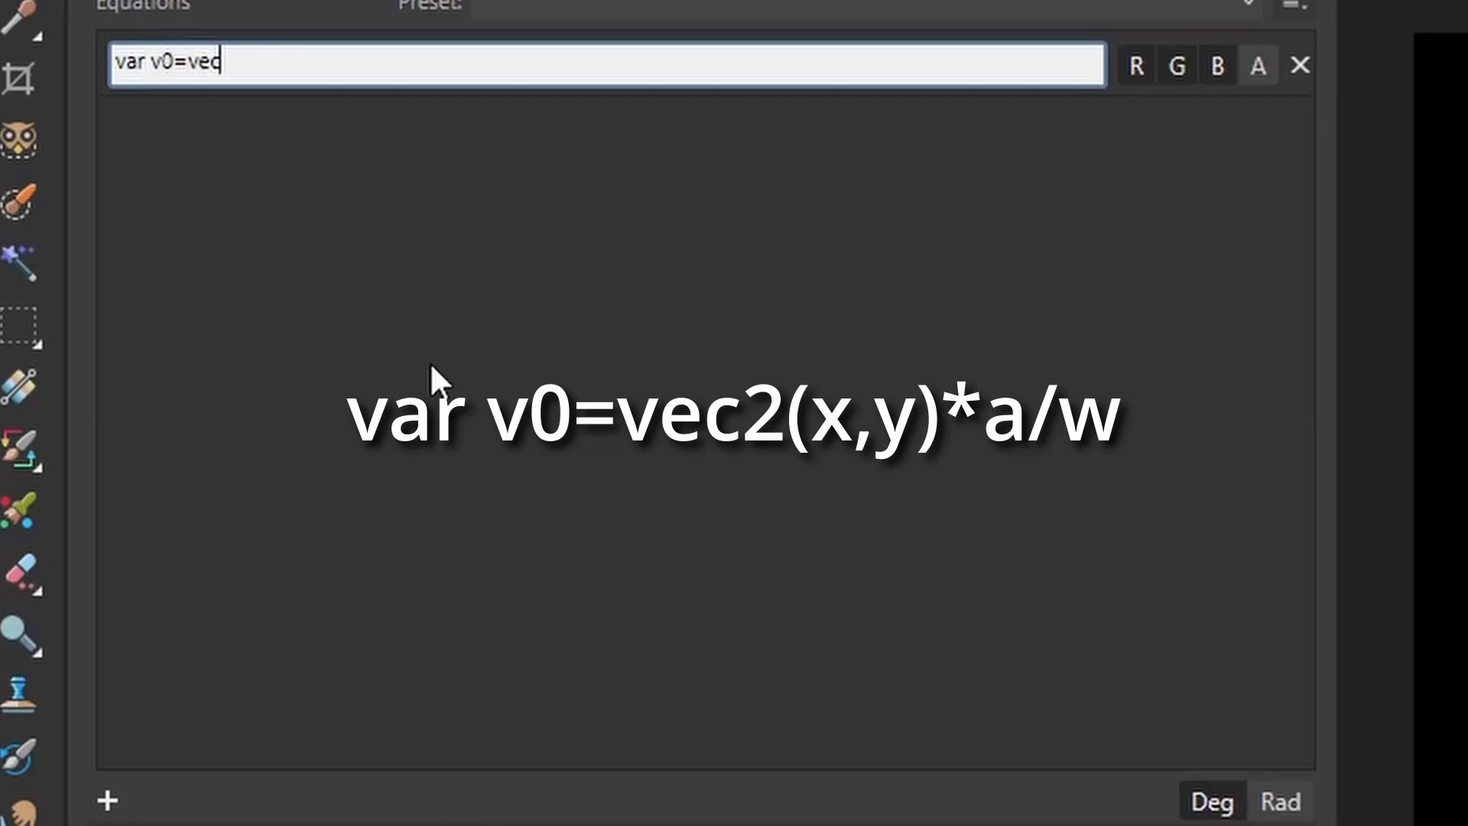
type("(x,y)*a/w")
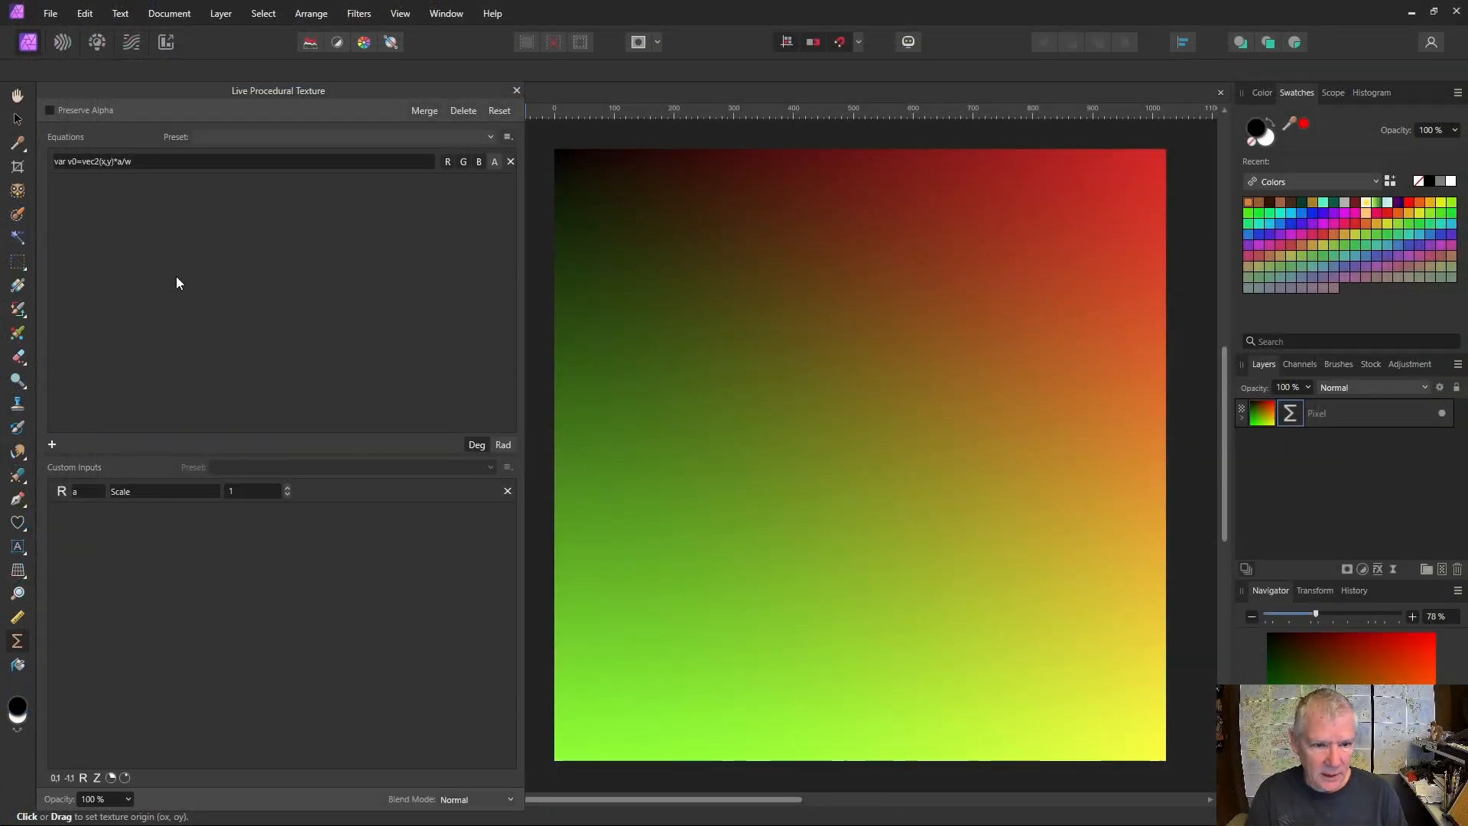
- Append ; var v=v0-round(v0) to the equation, apply it and raise the Scale input to 13
left_click(147, 164)
left_click(147, 163)
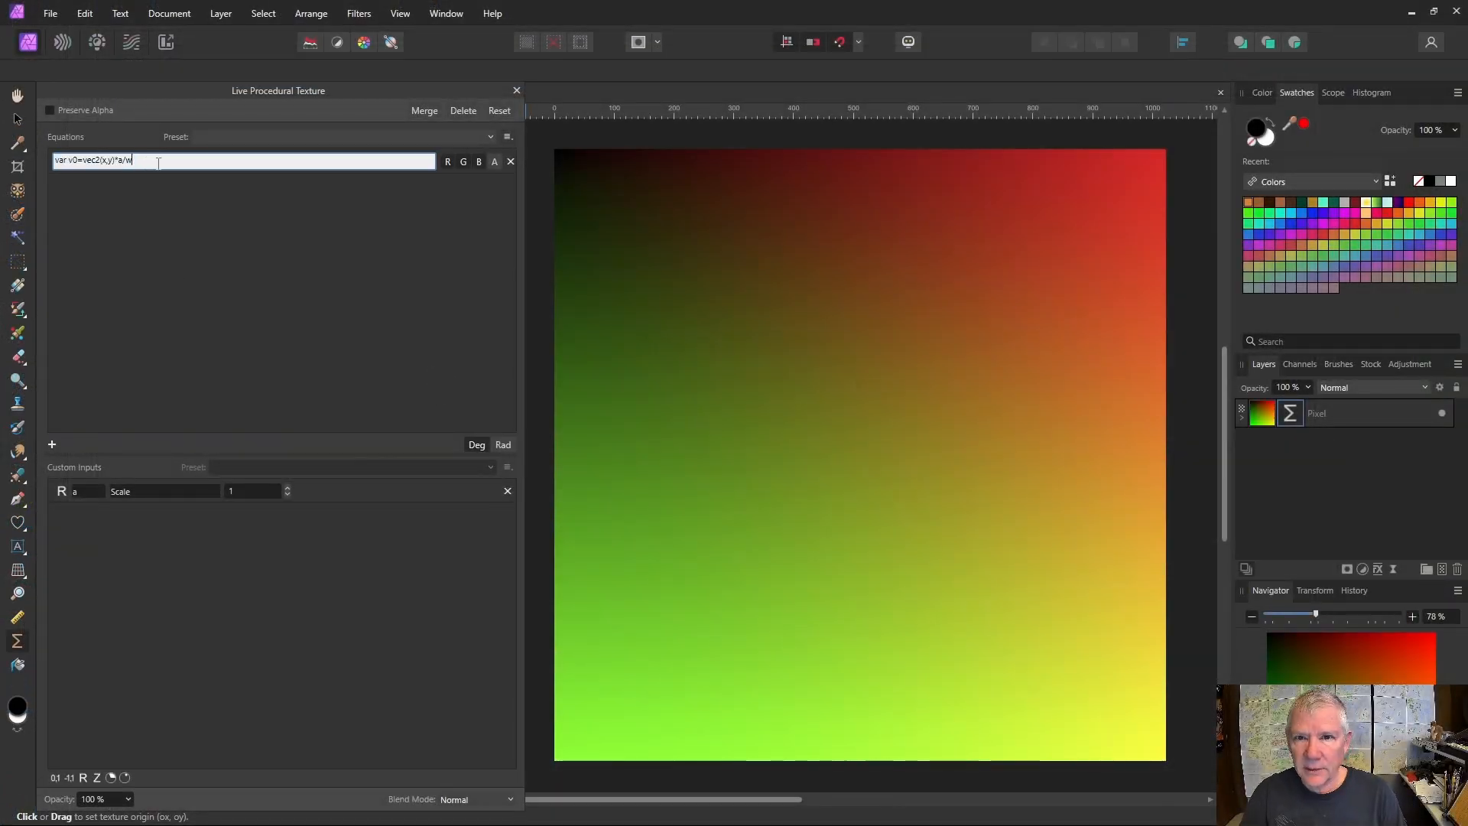
type(";")
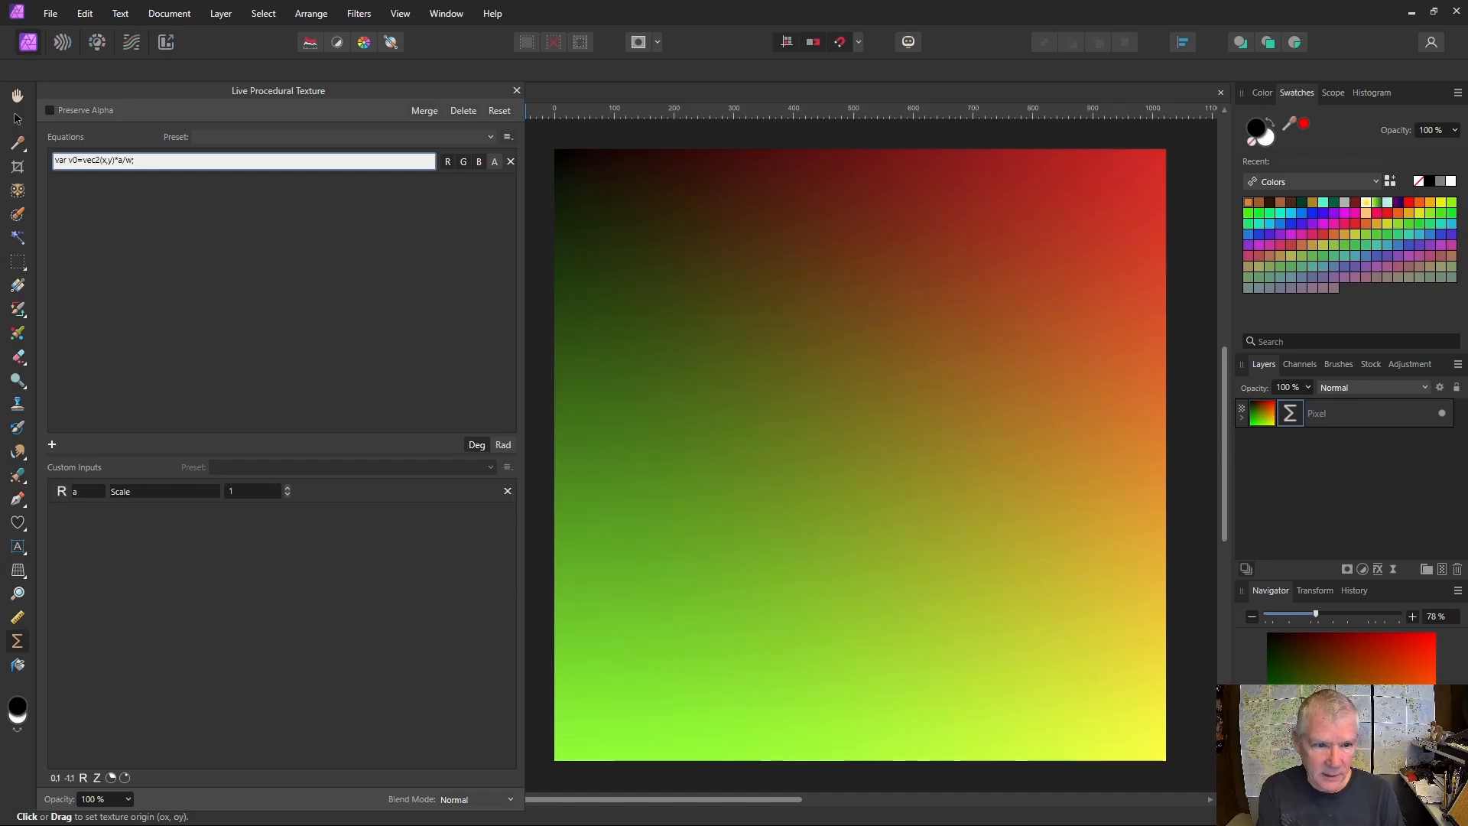
type(" var")
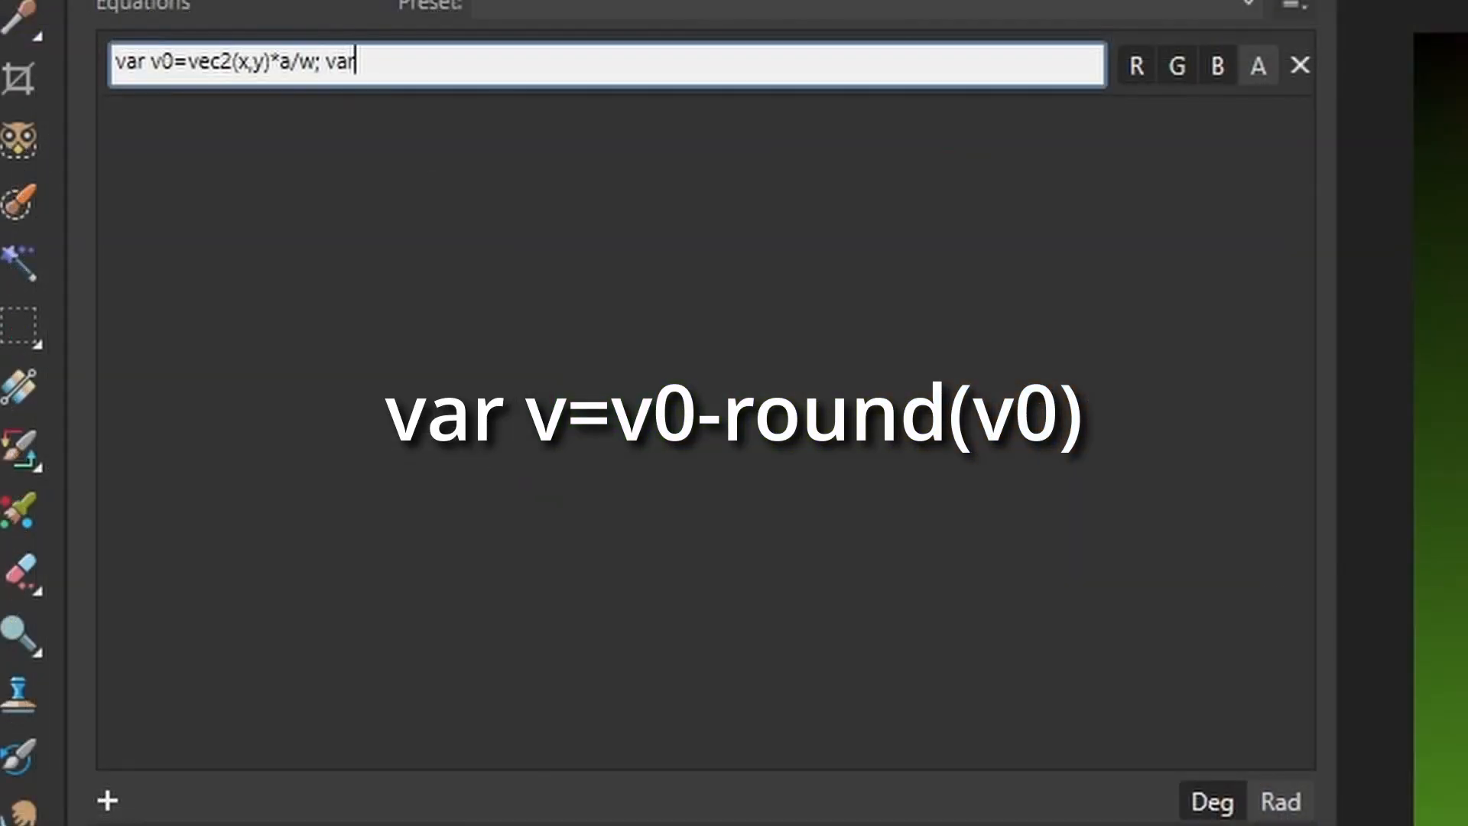
type(" v=v0-round(v")
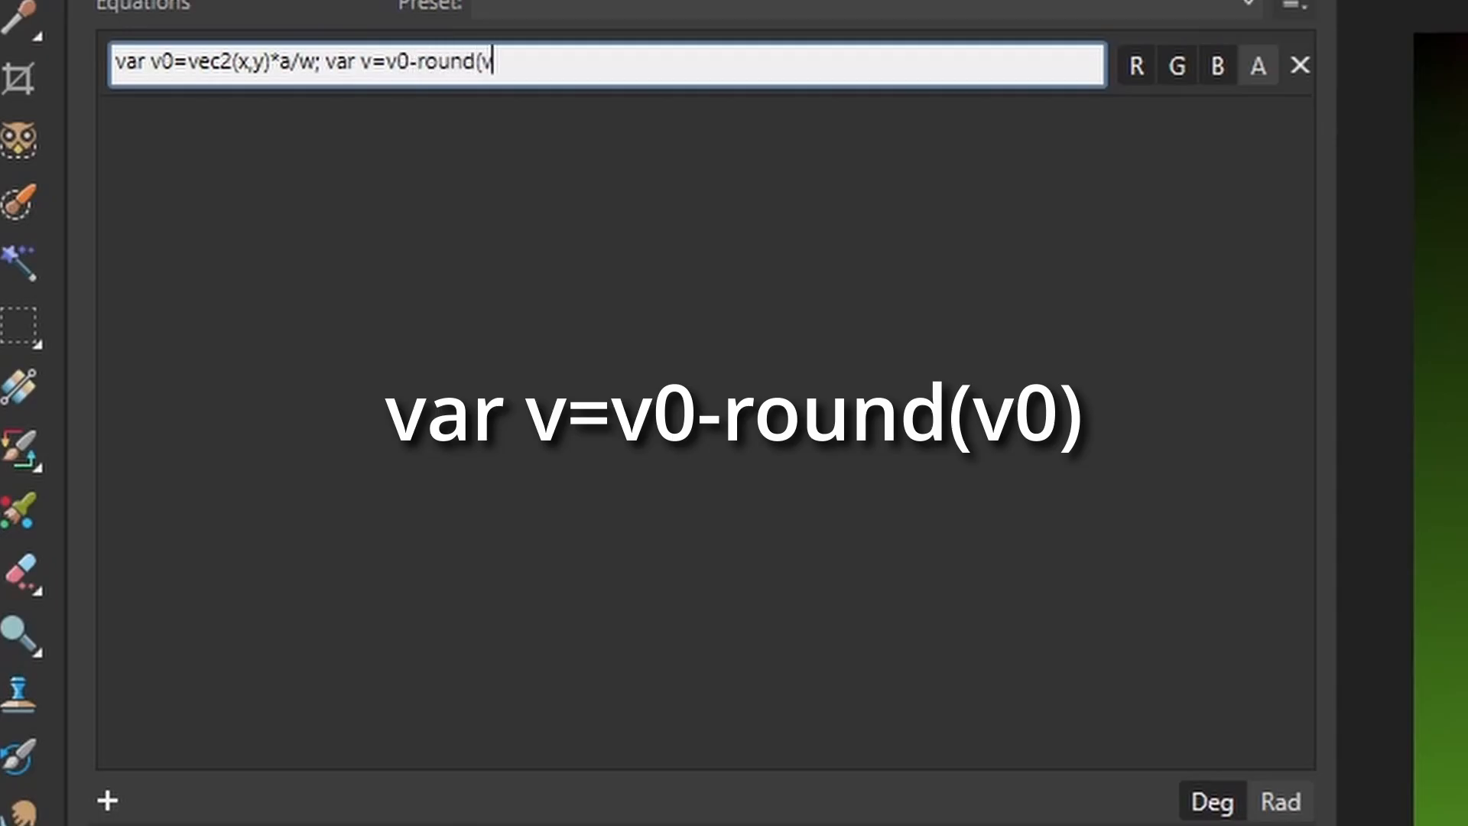
type("0)")
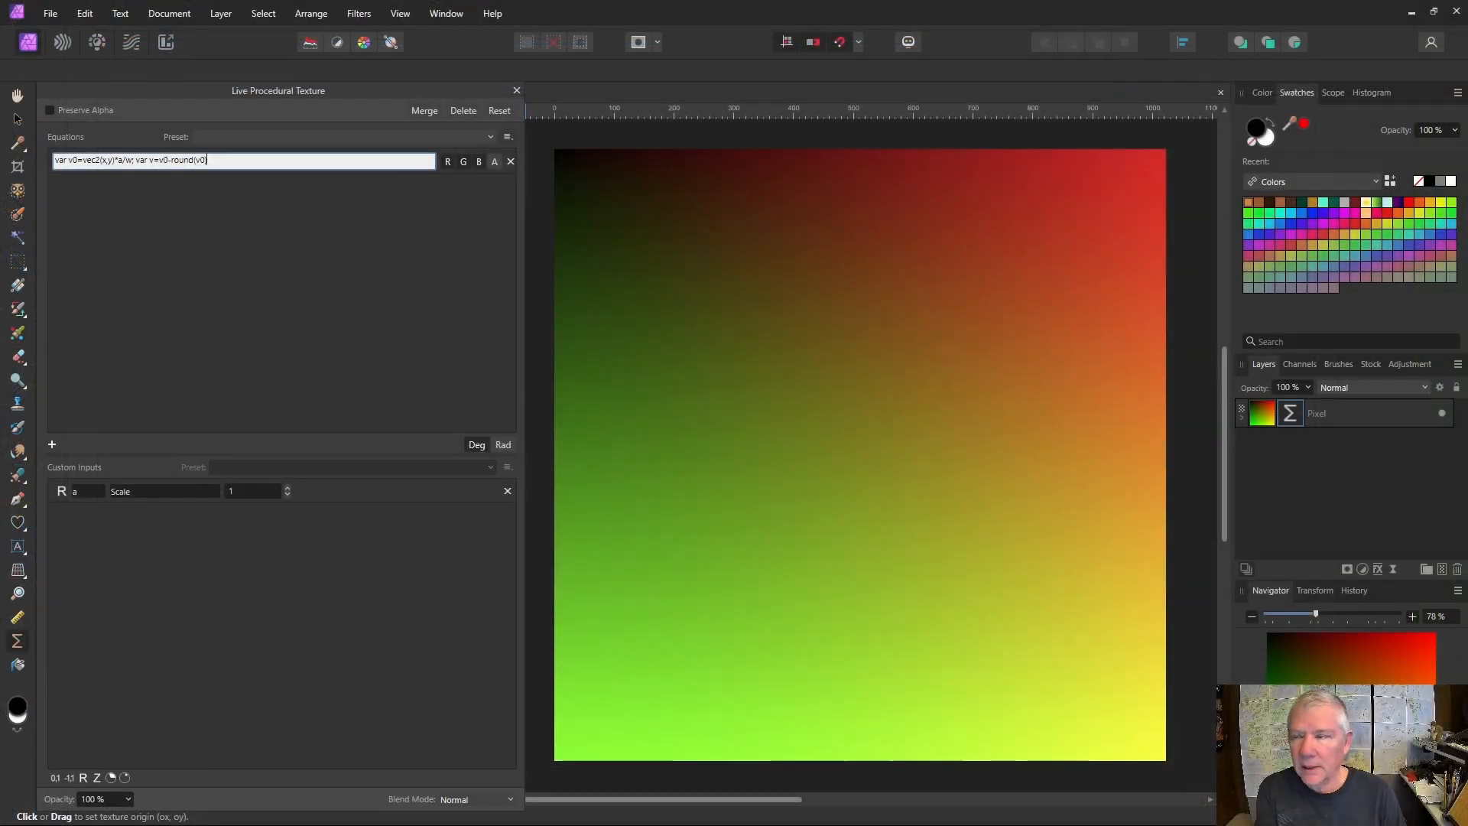
key("Return")
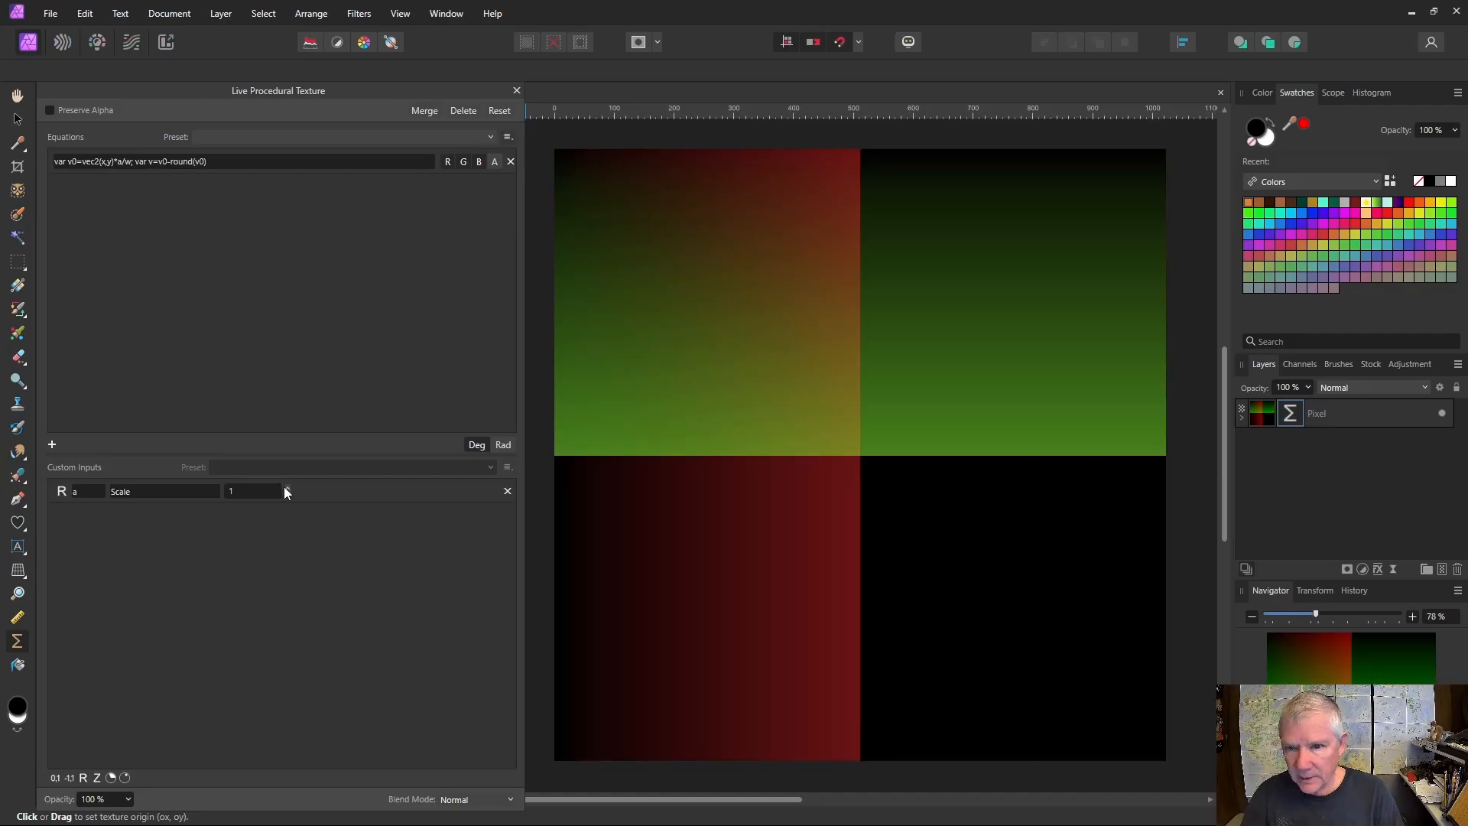
scroll(288, 491, "up", 12)
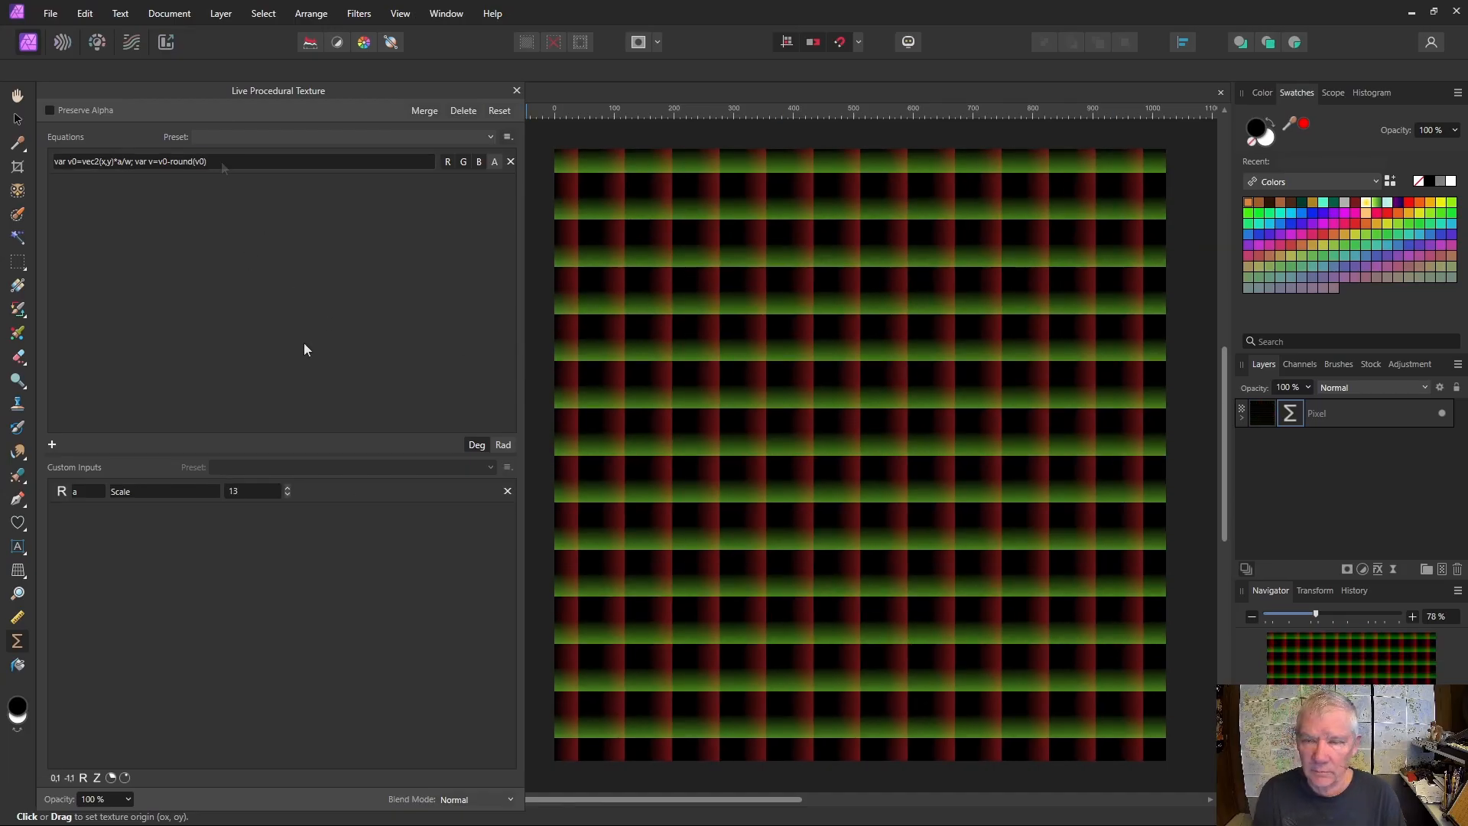
- Append ; step(.5,length(v)) to the end of the equation
left_click(228, 157)
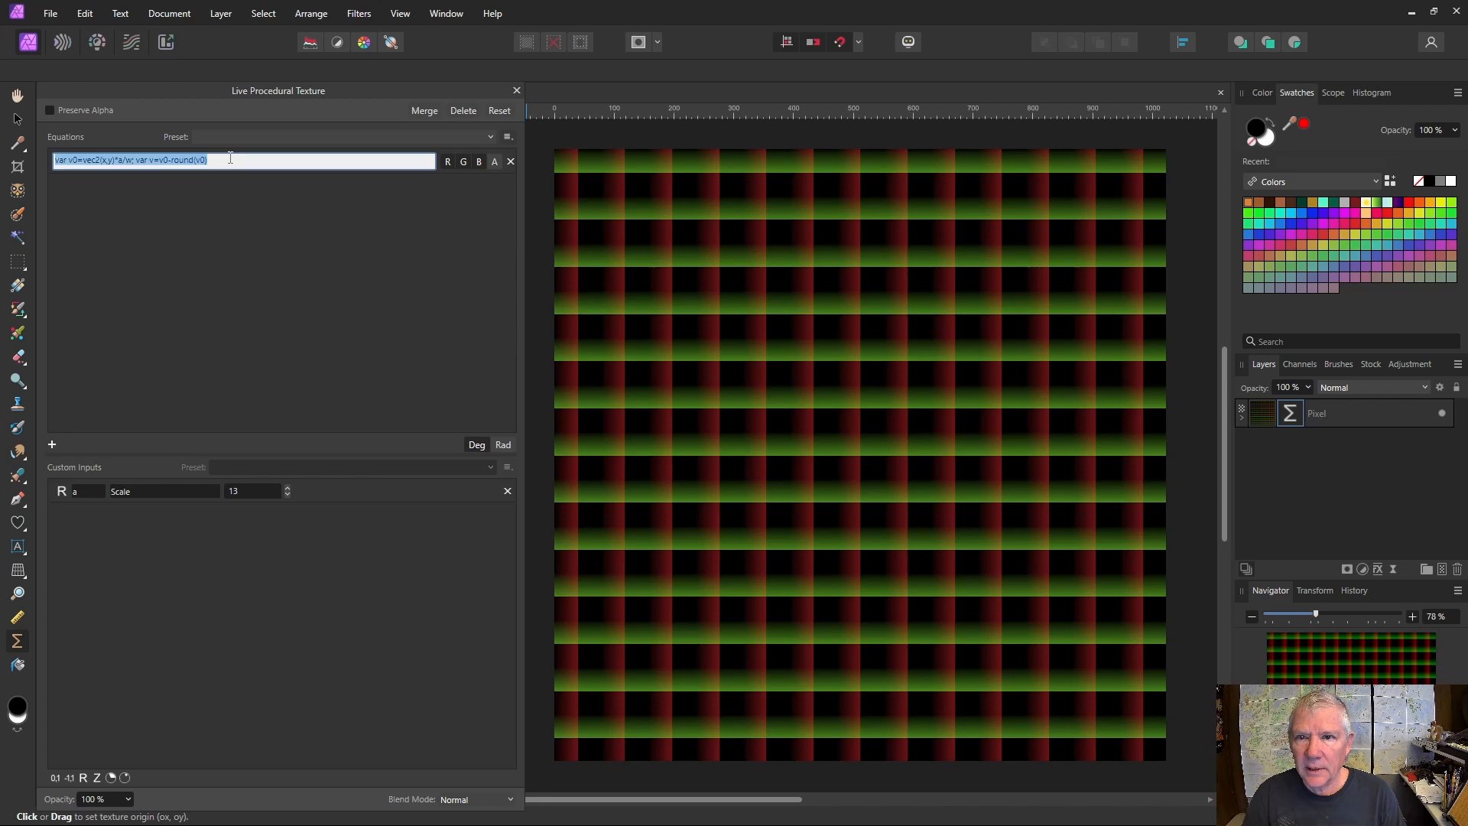
left_click(230, 157)
type("; ste")
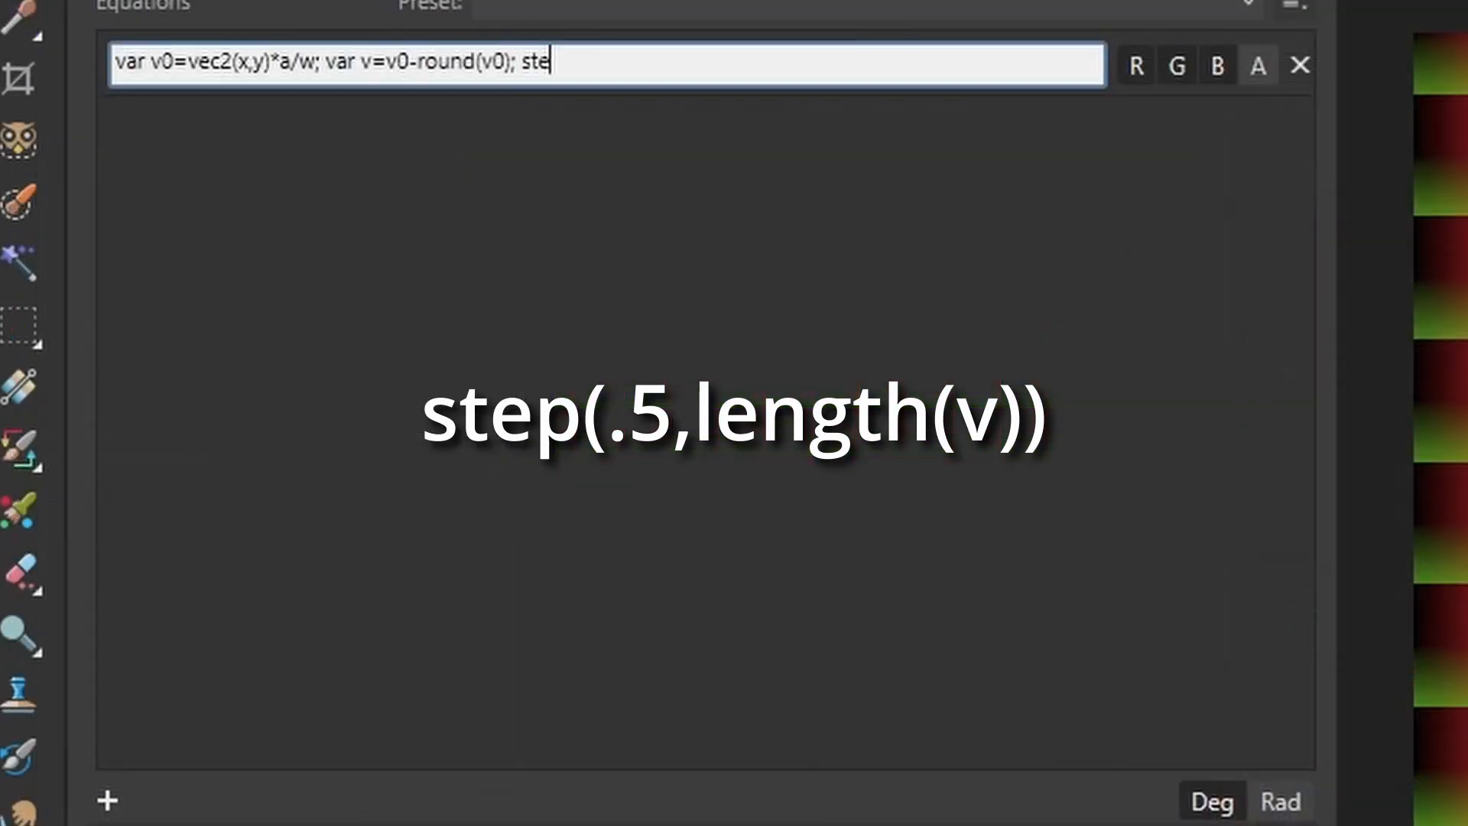
type("p(.5,leng")
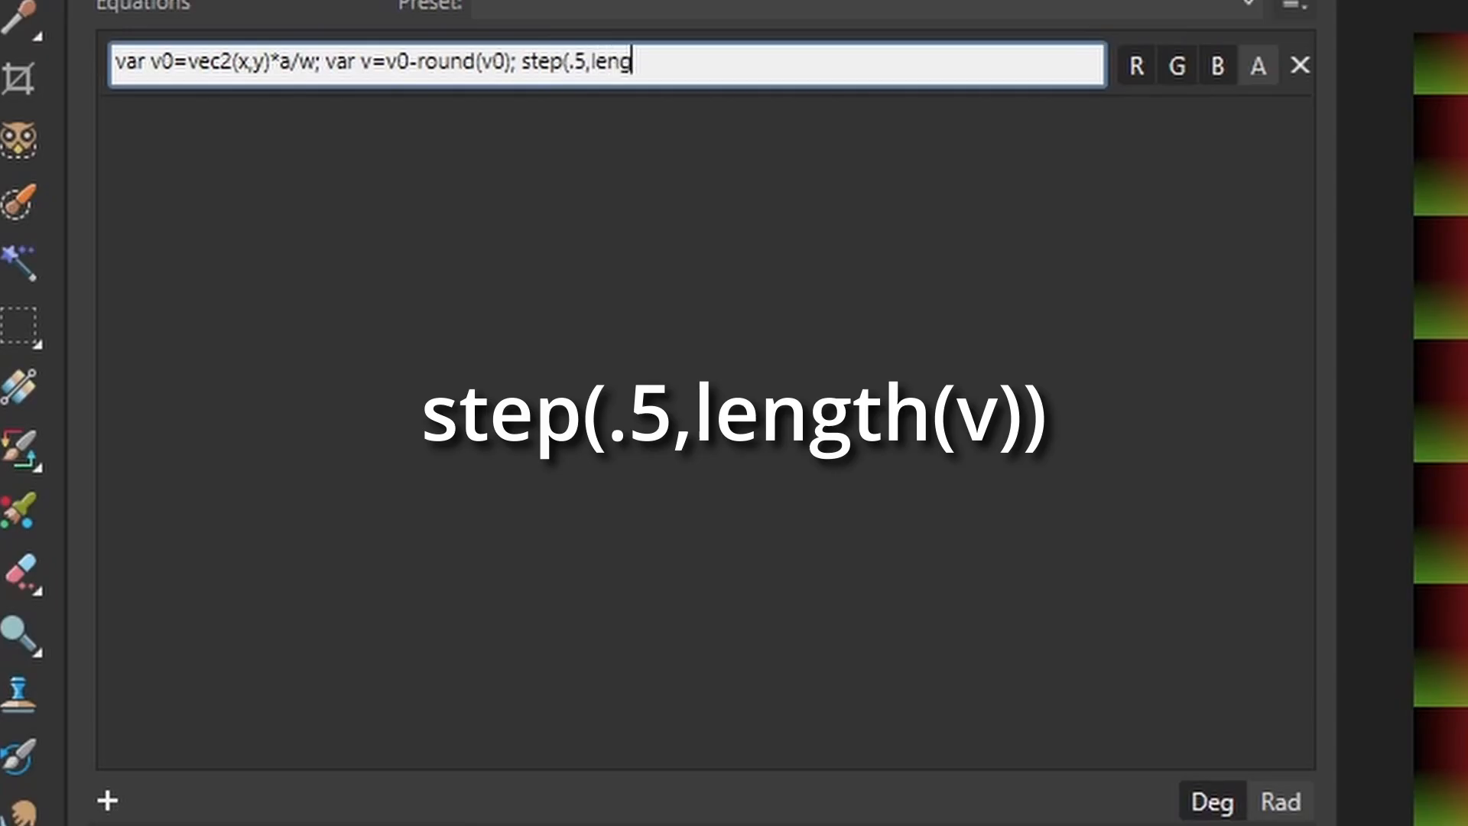
type("th(v))")
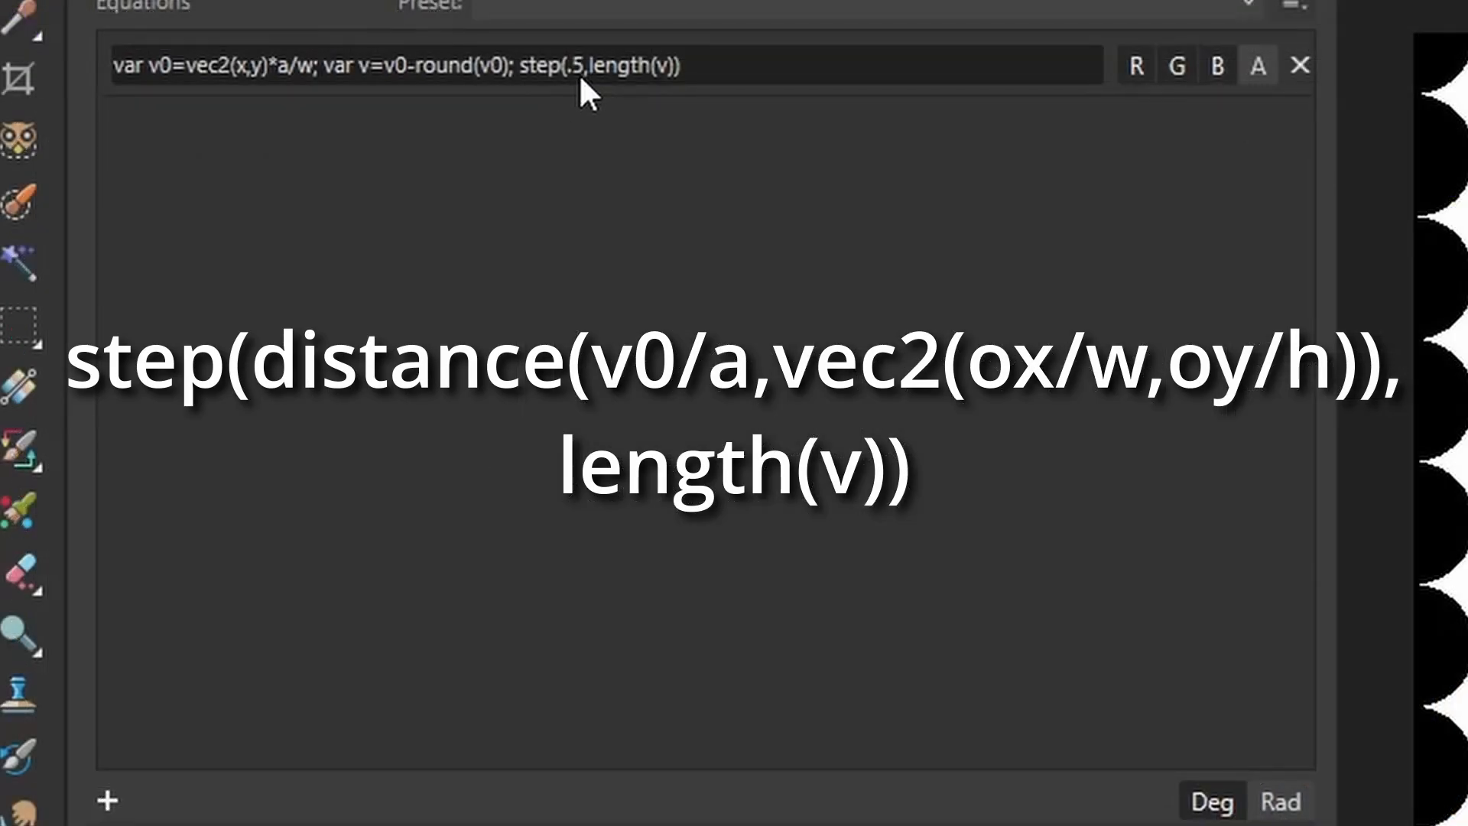
- Replace the .5 threshold in the equation's step function with distance(v0/a,vec2(ox/w,oy/h)) and apply the equation
left_click(579, 76)
left_click(583, 76)
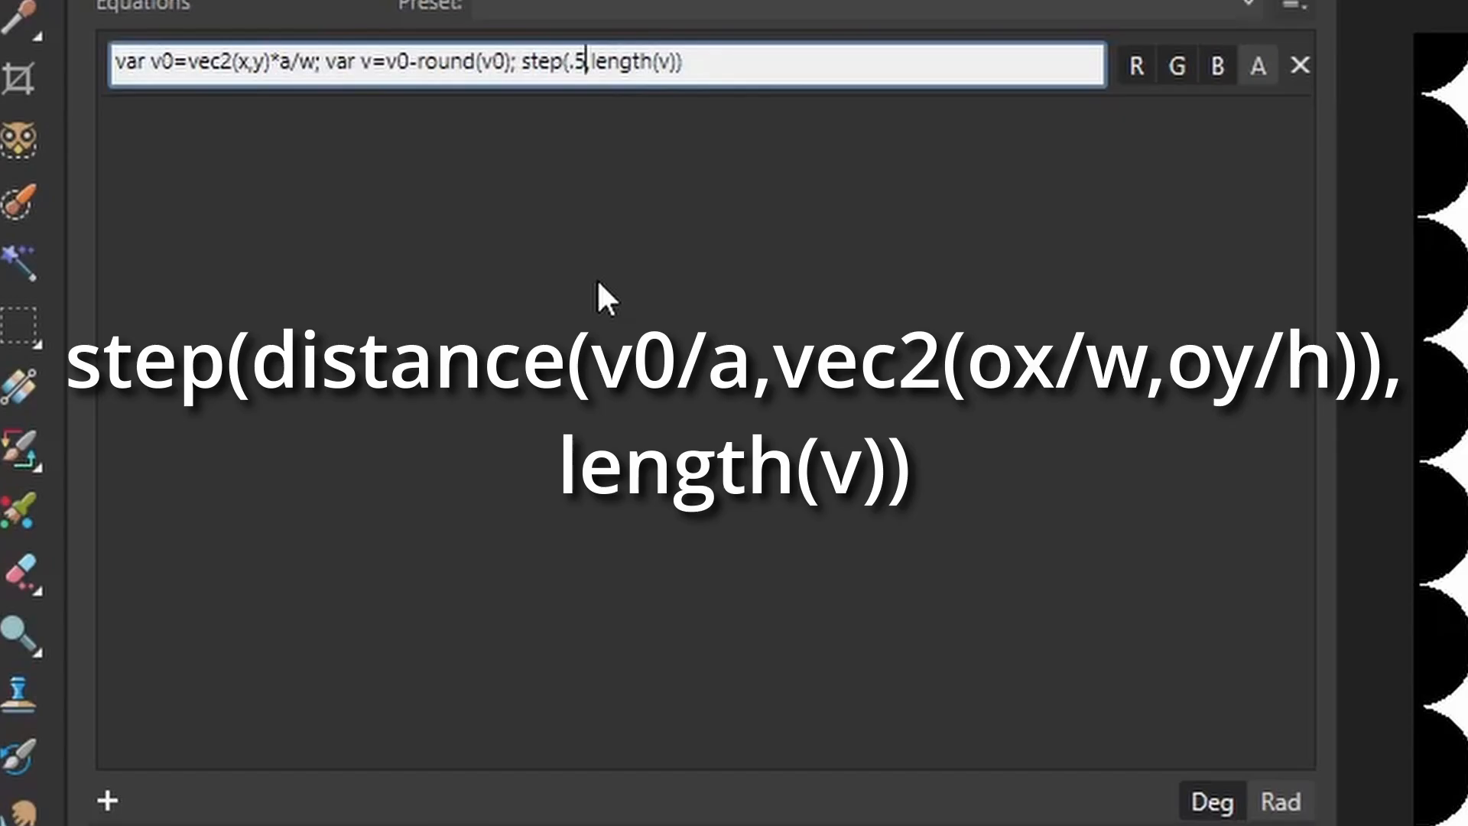
key("BackSpace")
key("BackSpace")
key("BackSpace")
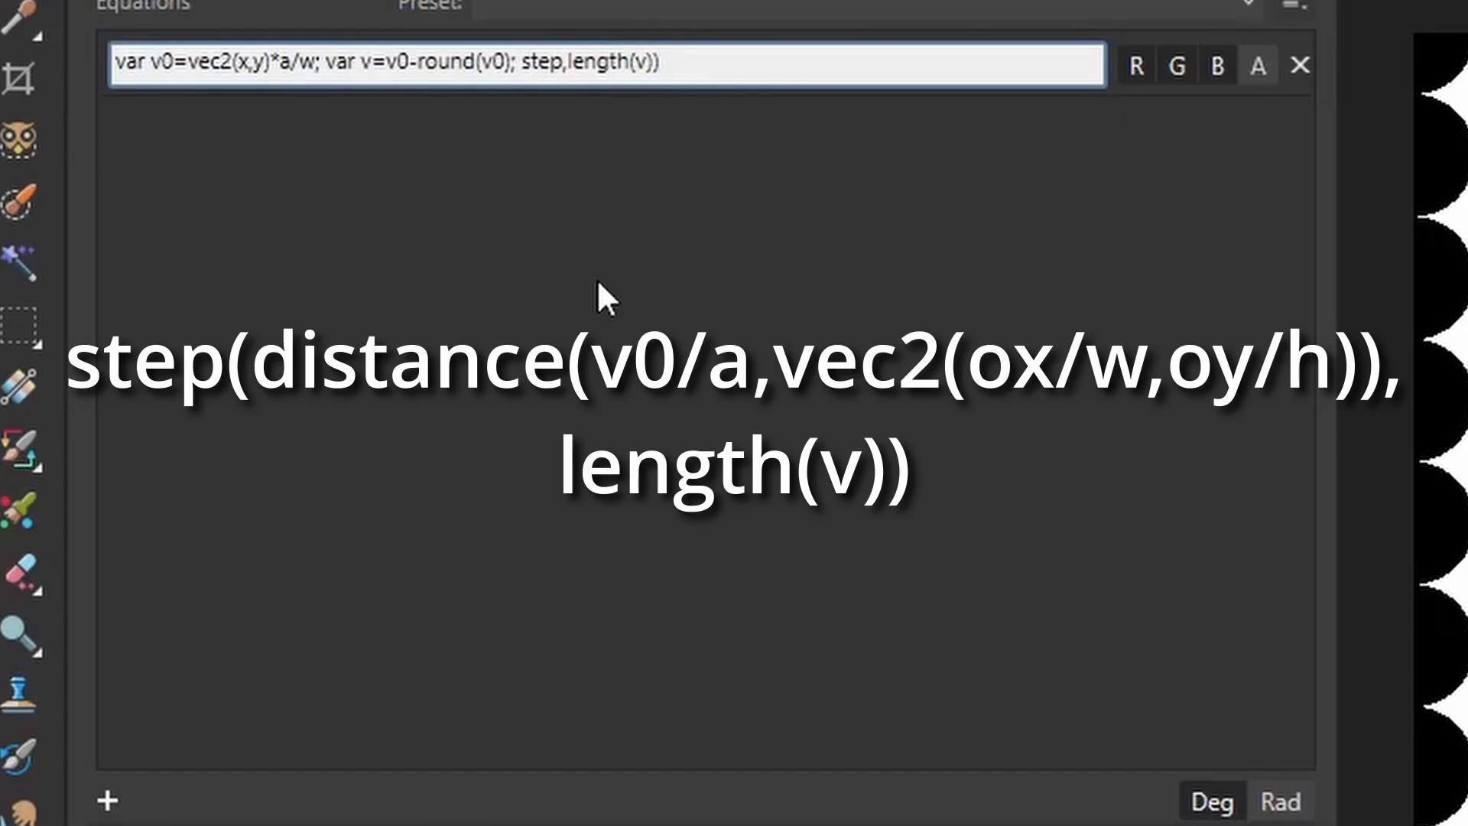
type("(distance")
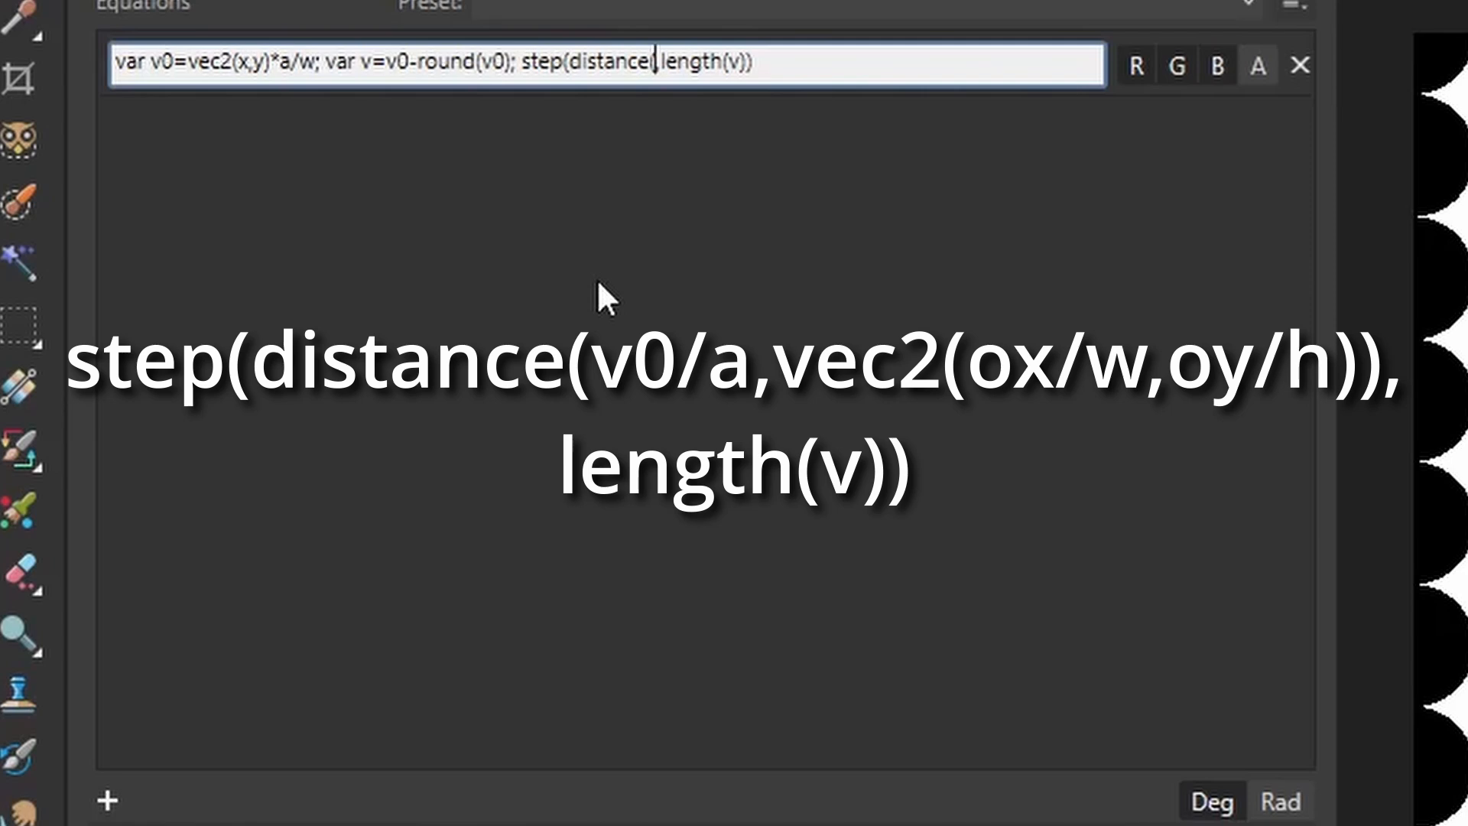
type("v")
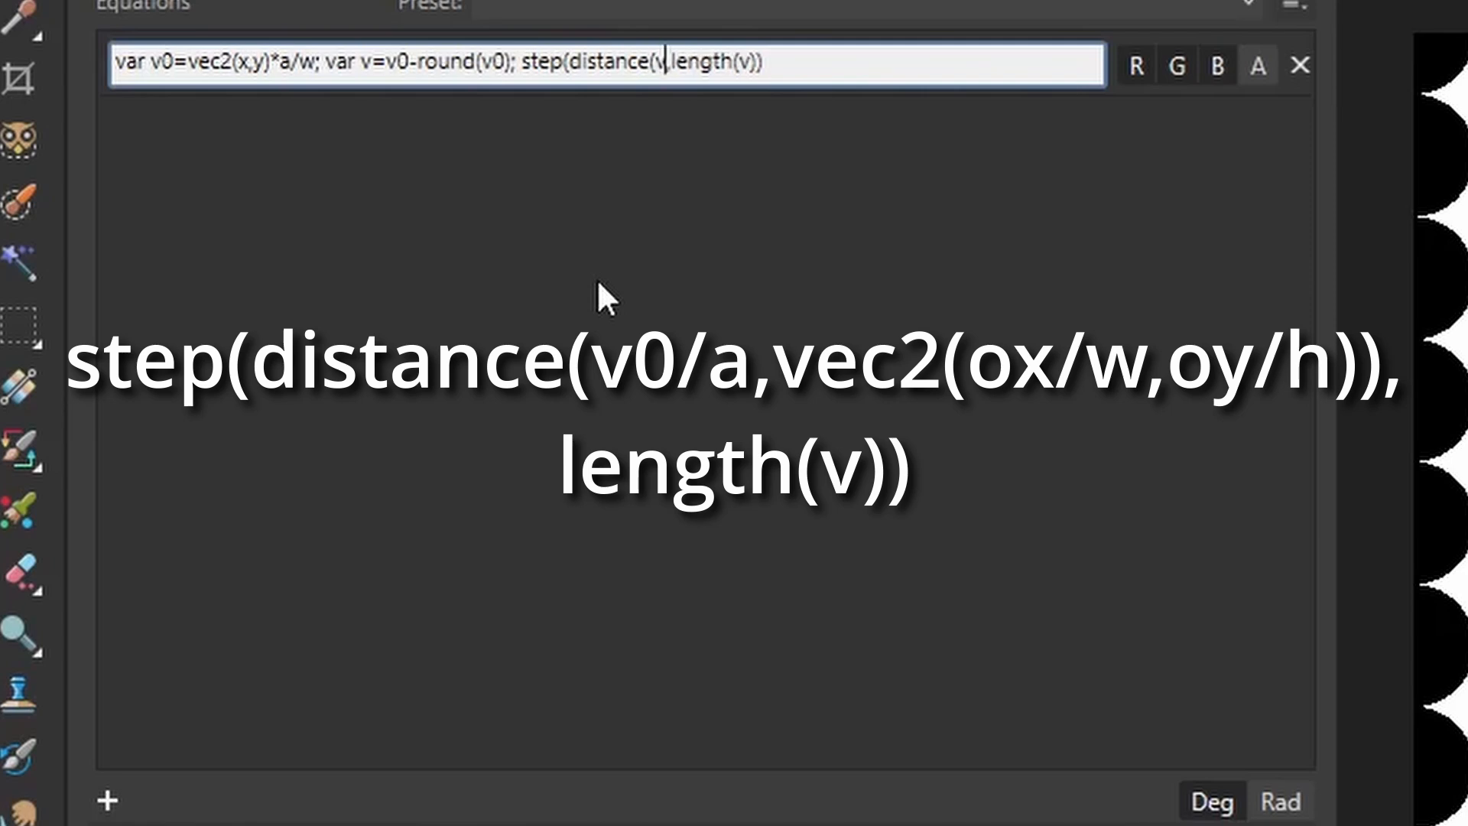
type("0")
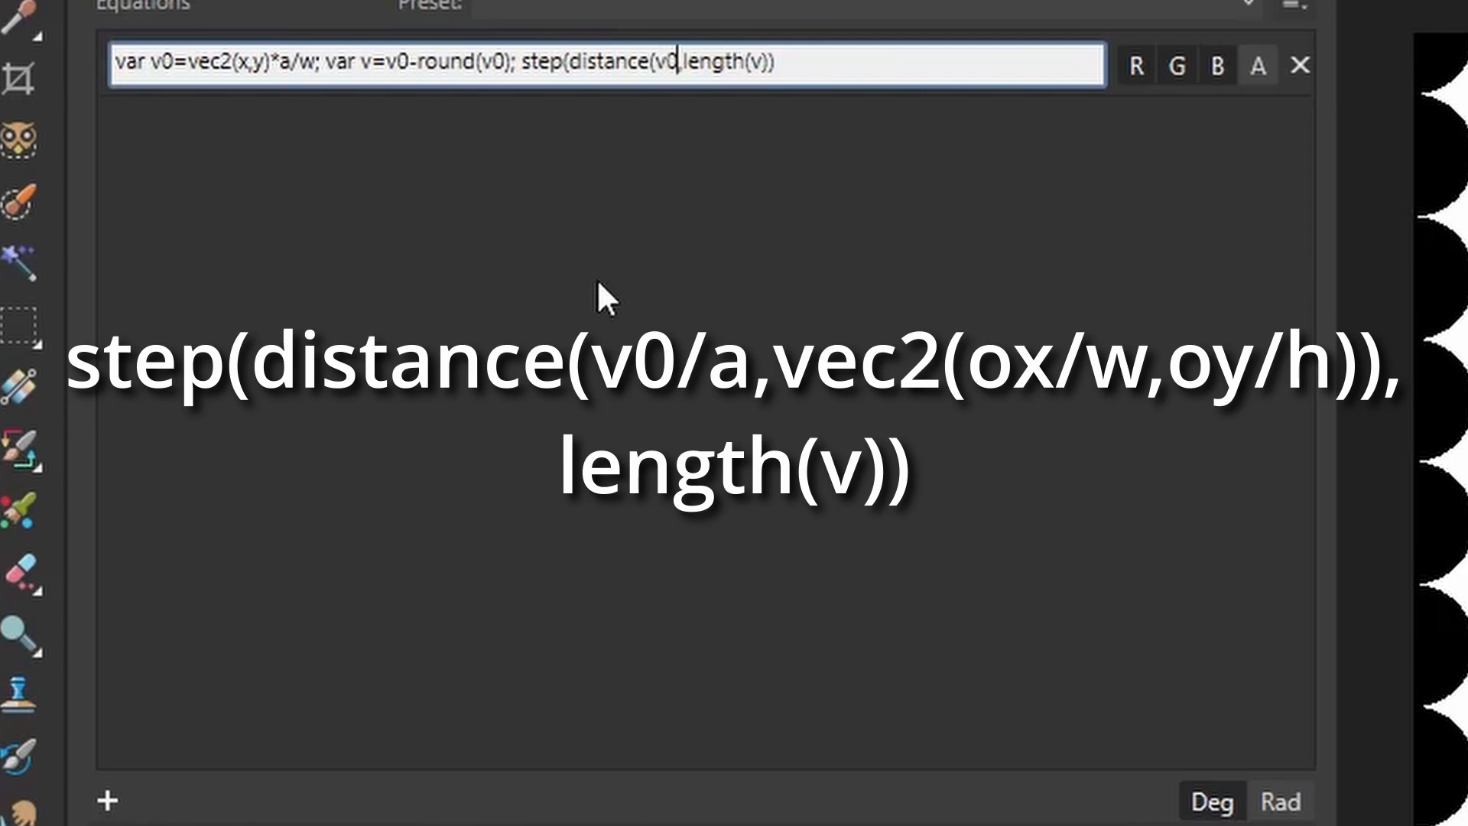
type("/a")
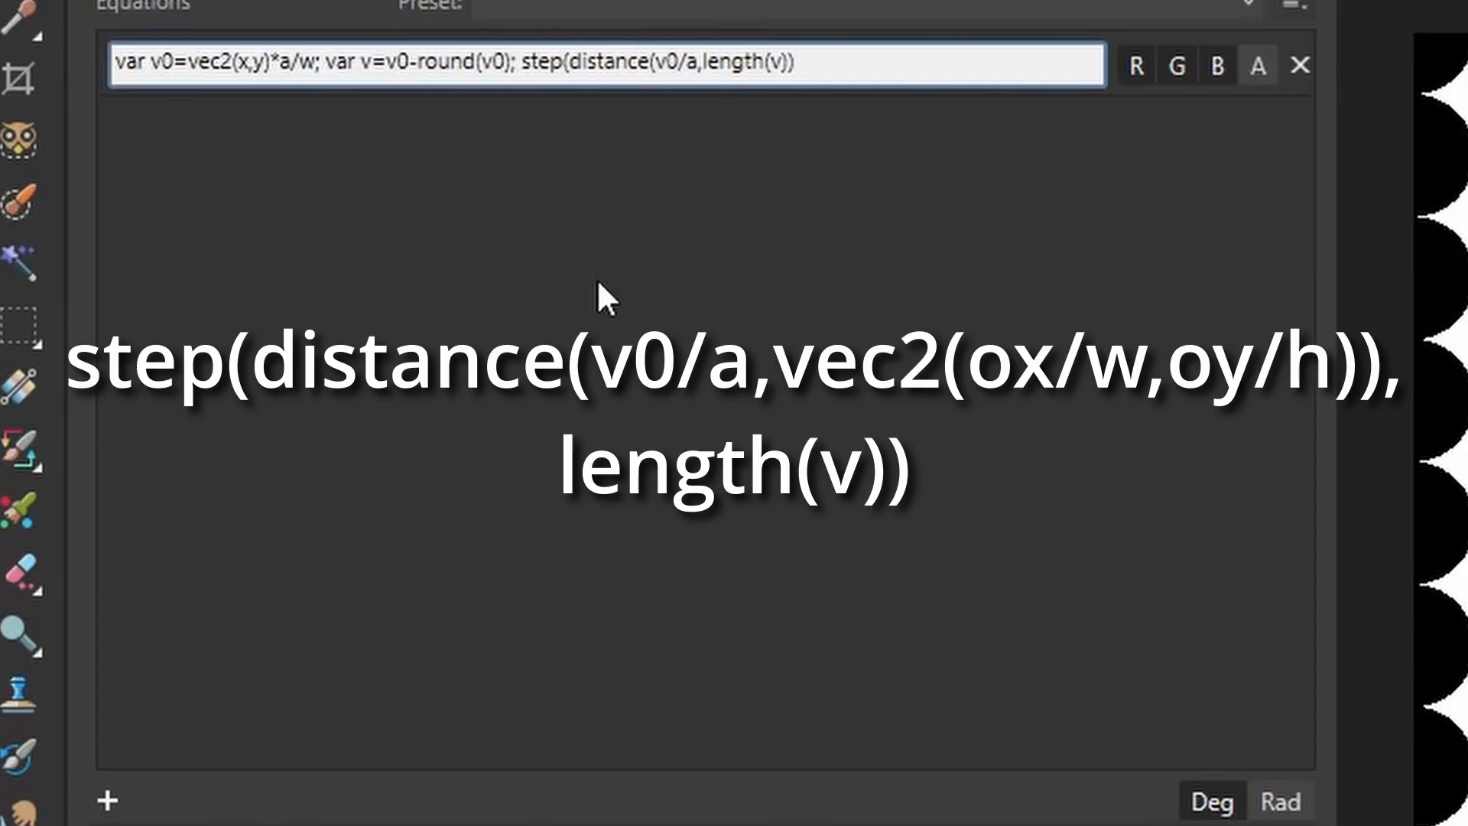
type(",v")
type("ec2")
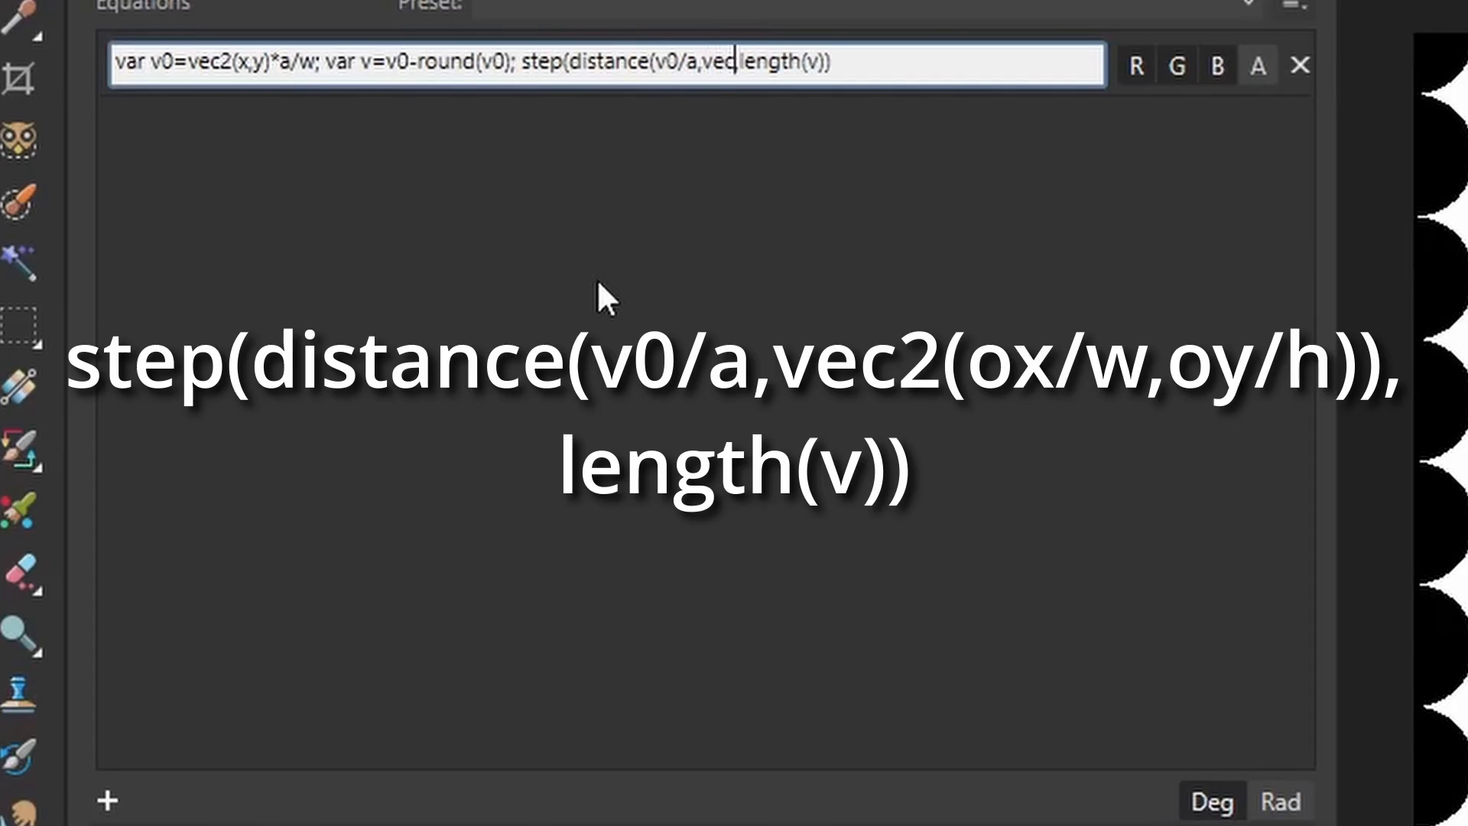
type("(")
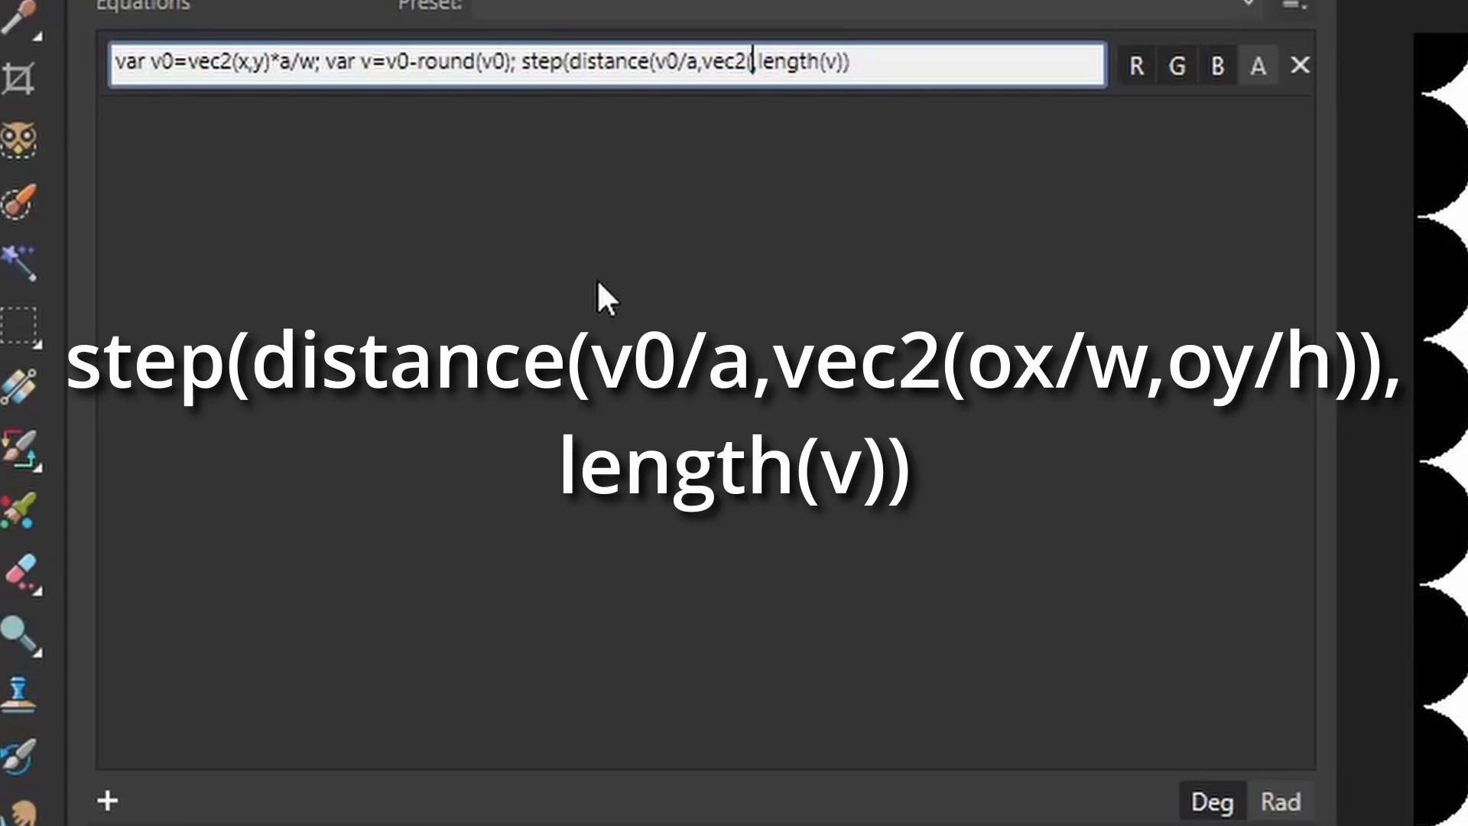
type("ox")
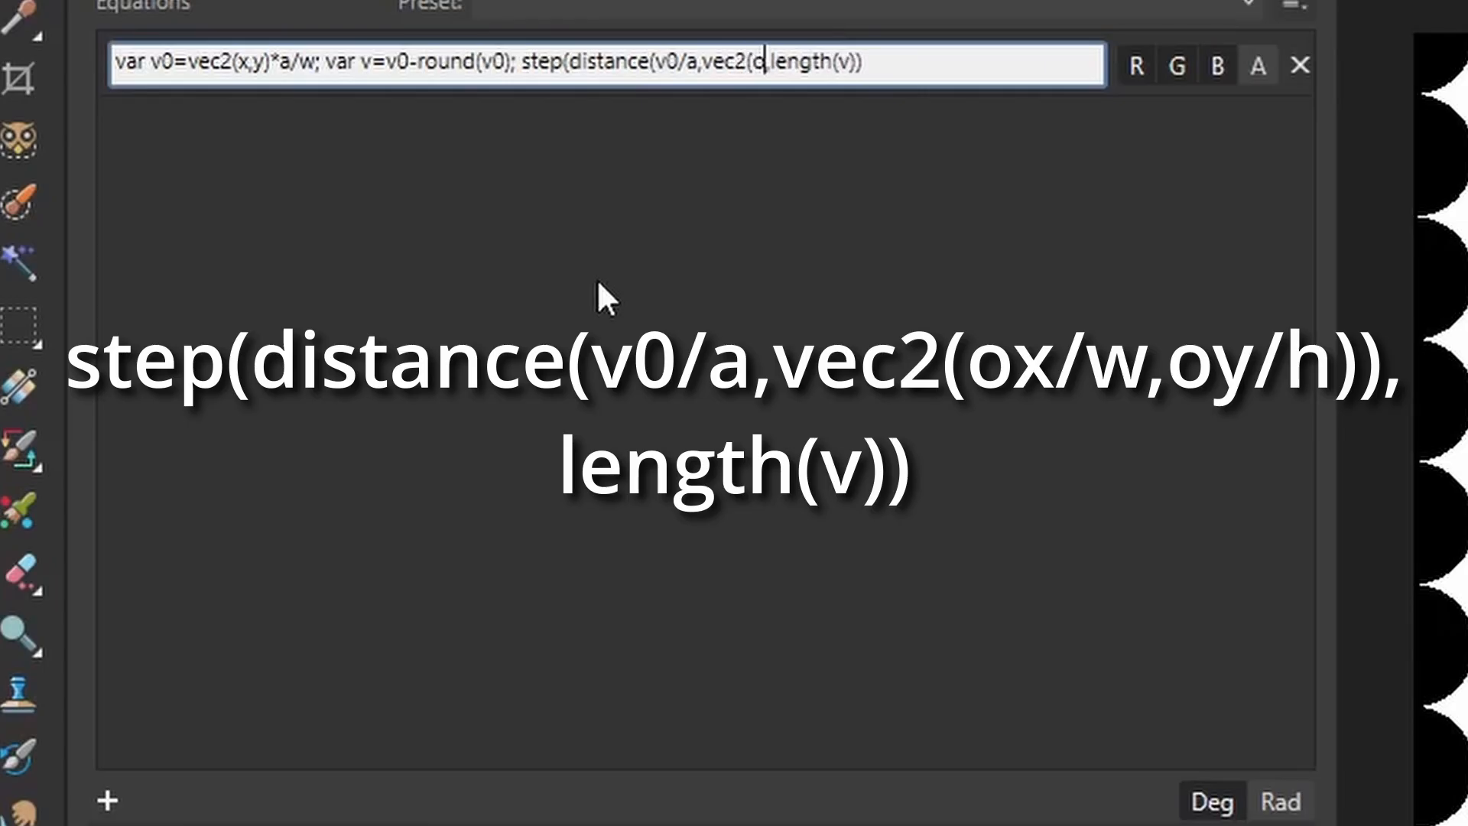
type("/w")
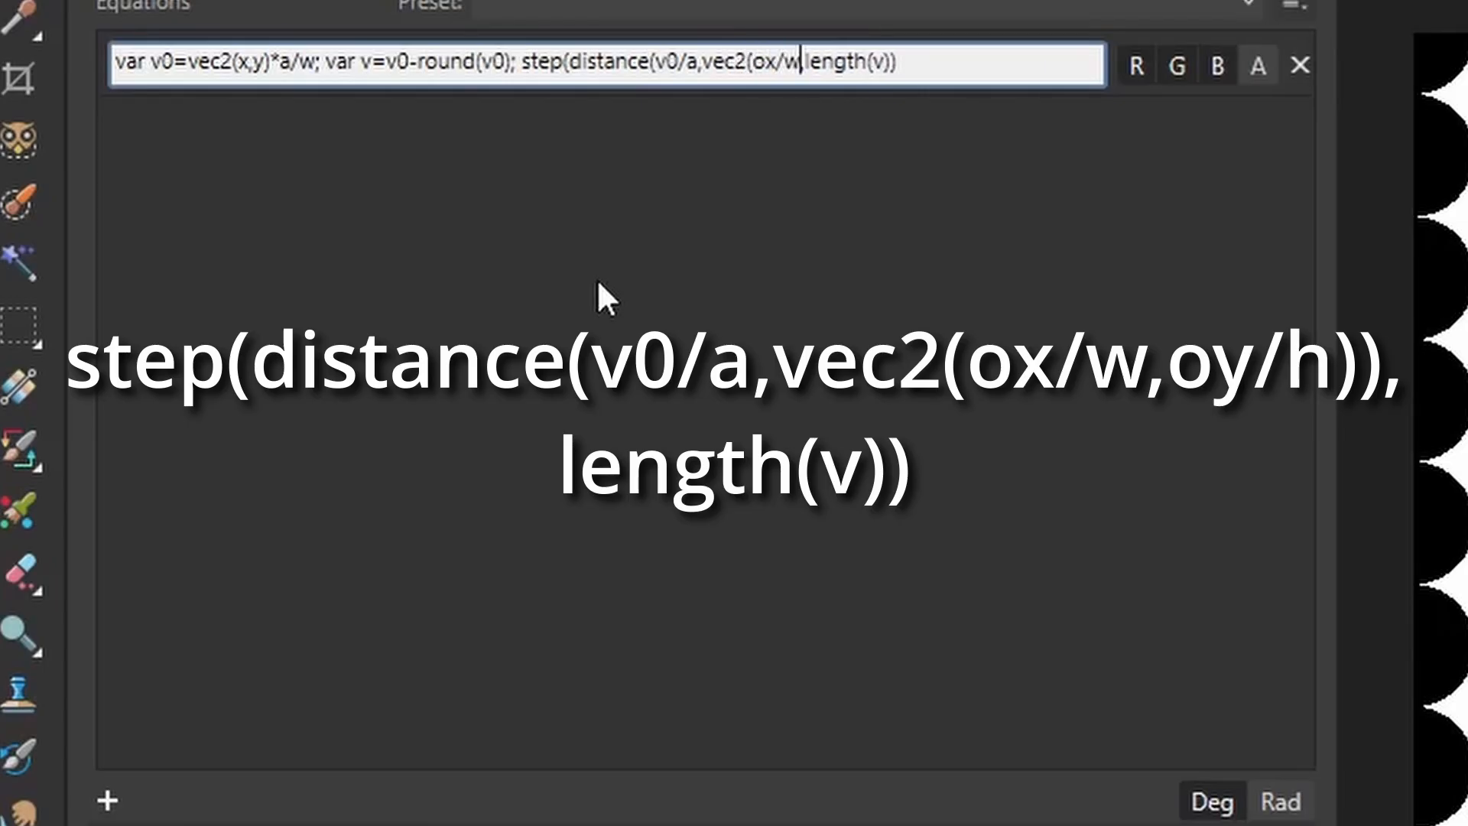
type(",oy/h")
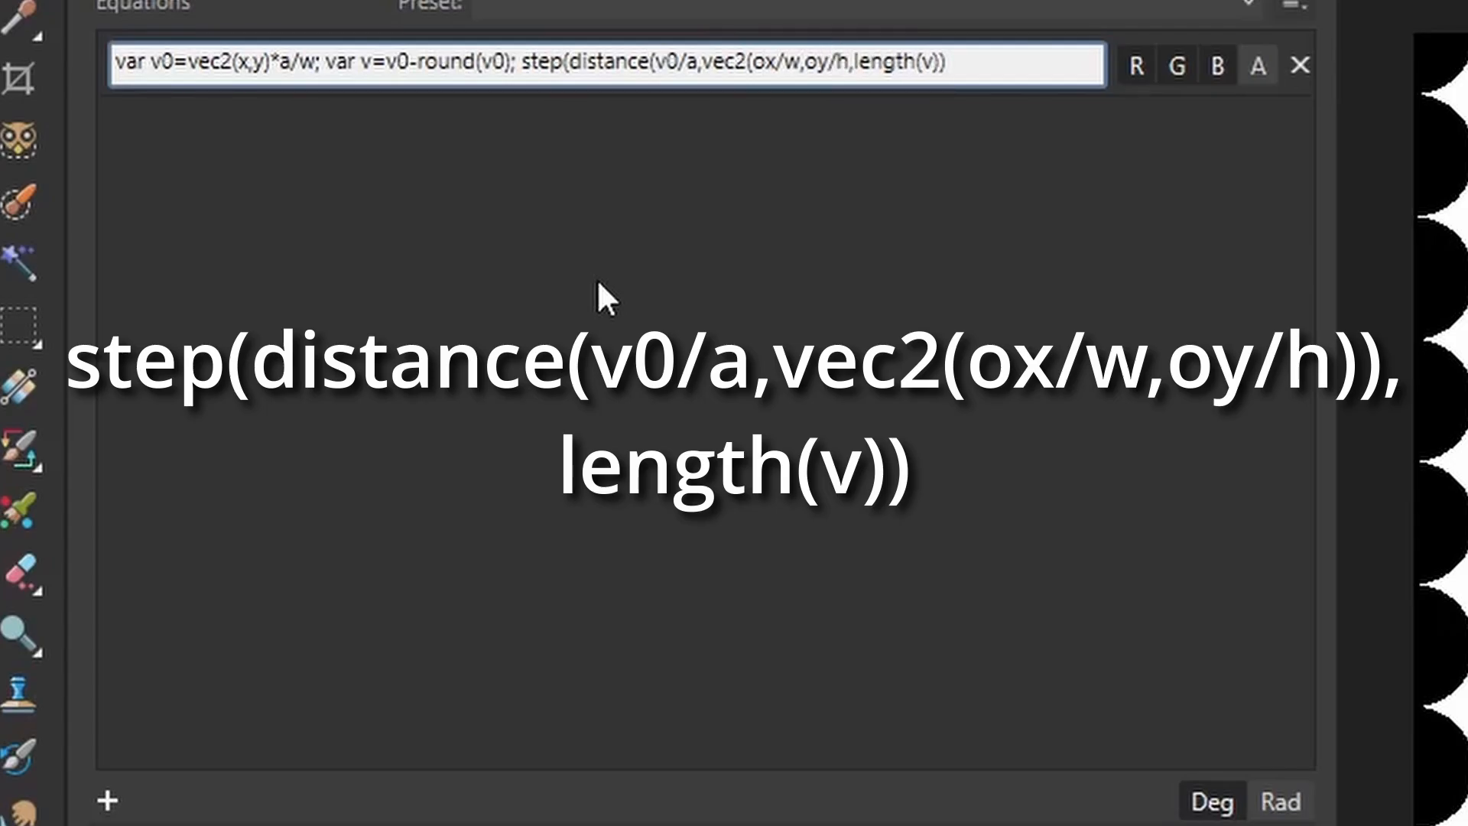
type(")")
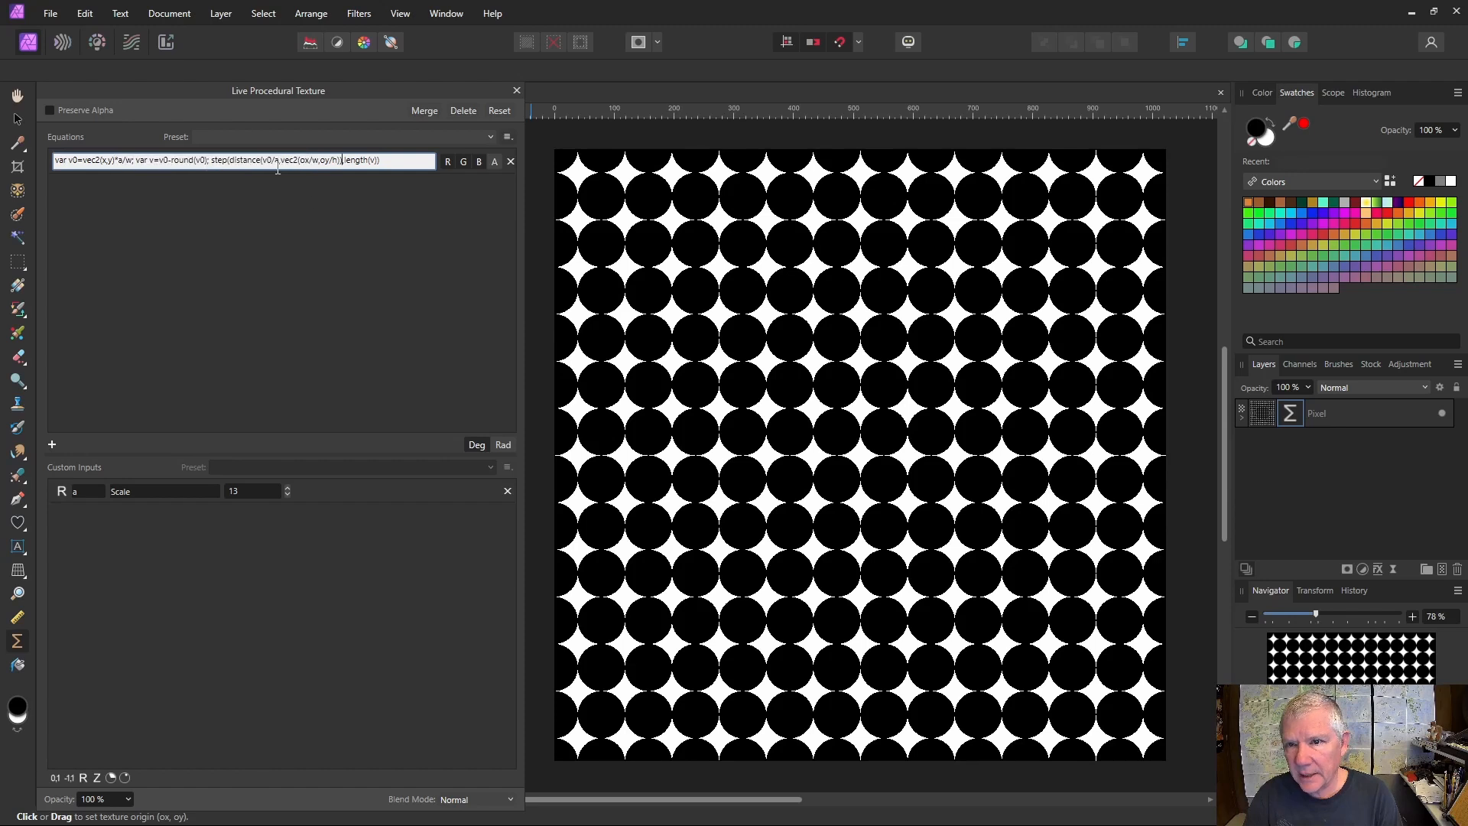
key("Return")
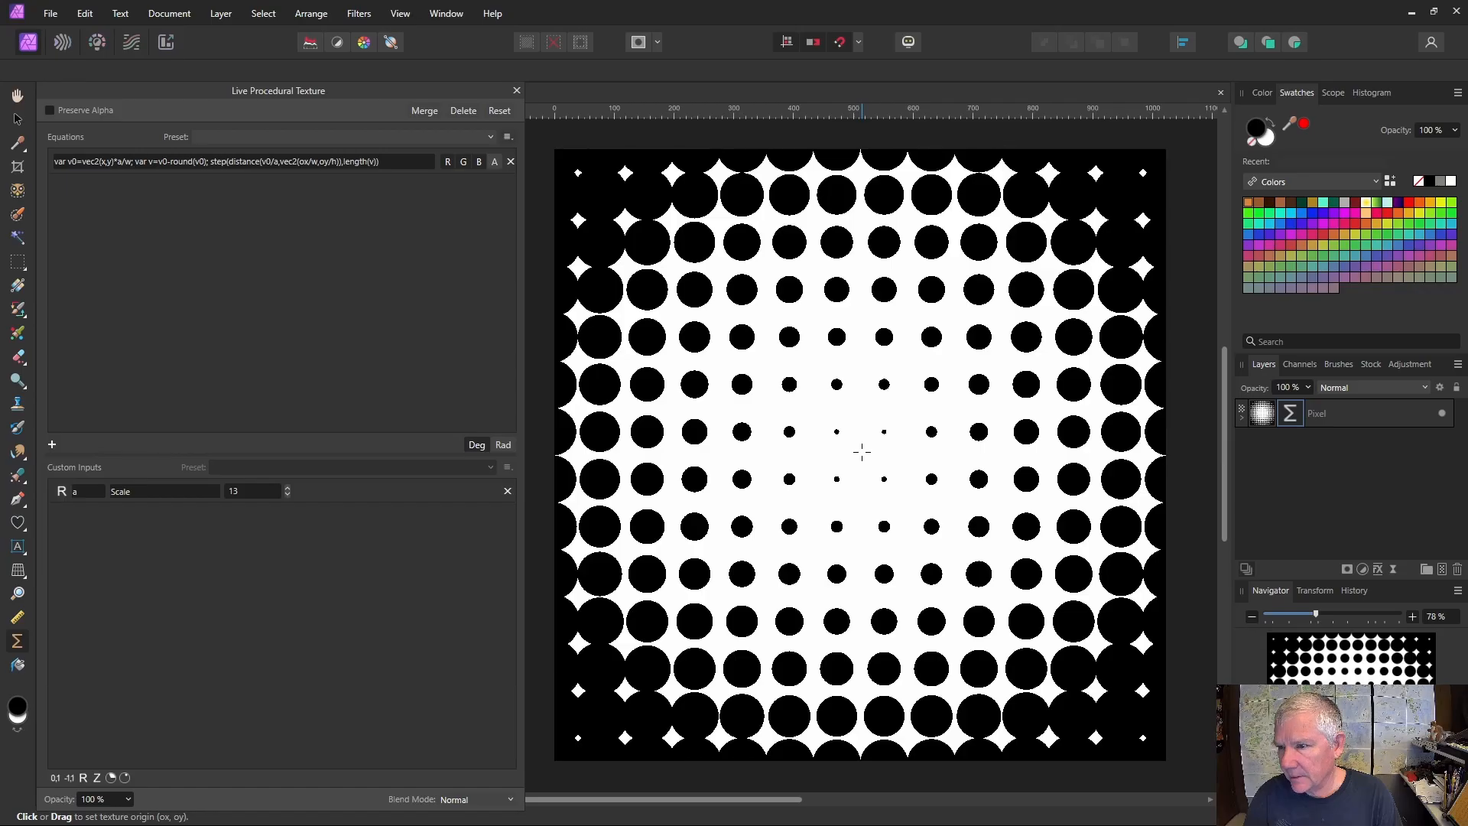
- Move the texture origin from near the canvas centre to a point in the canvas's upper-left area
left_click_drag(862, 451, 772, 374)
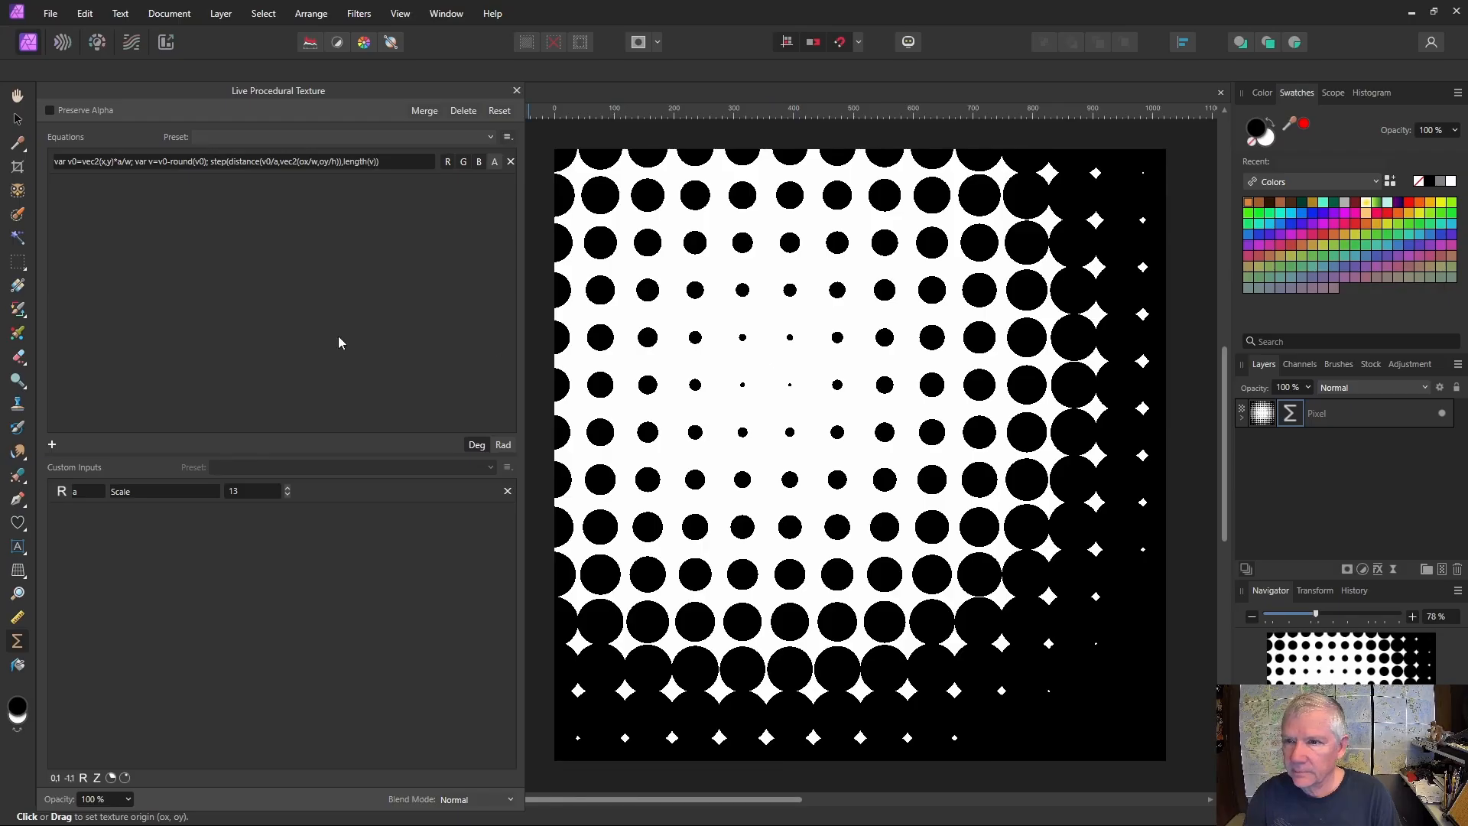